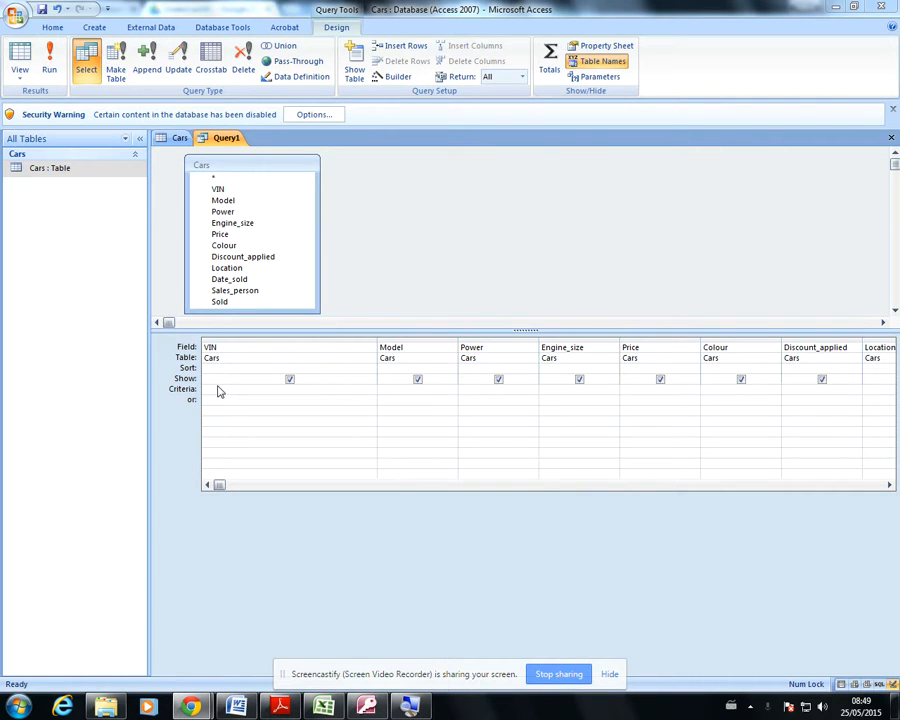
Show the Cars table and widen its VIN column to about twice its width
{"action": "left_click", "coordinate": [220, 391]}
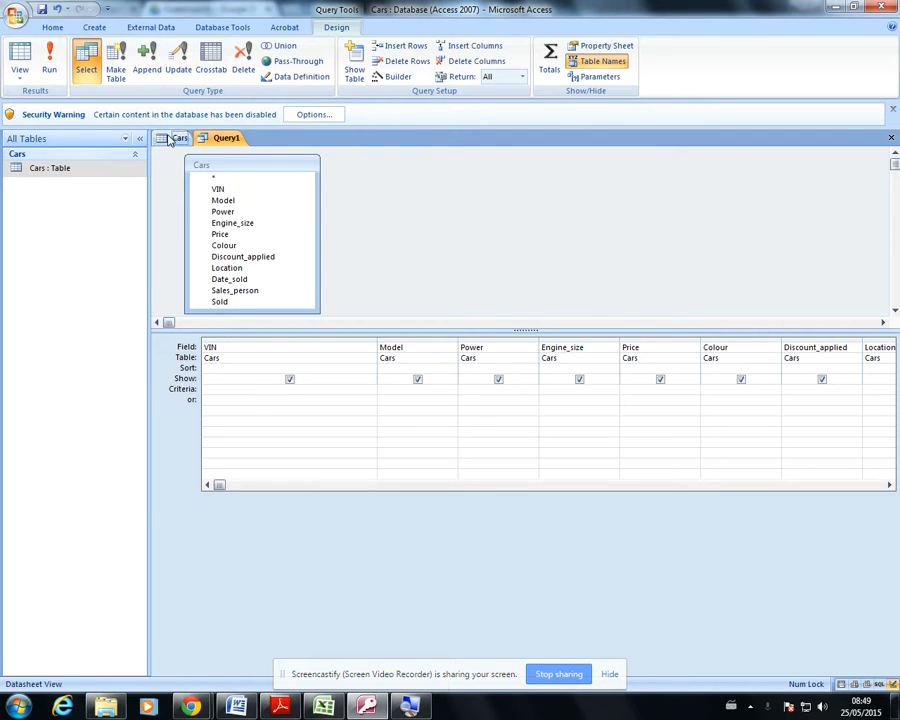
{"action": "left_click", "coordinate": [175, 138]}
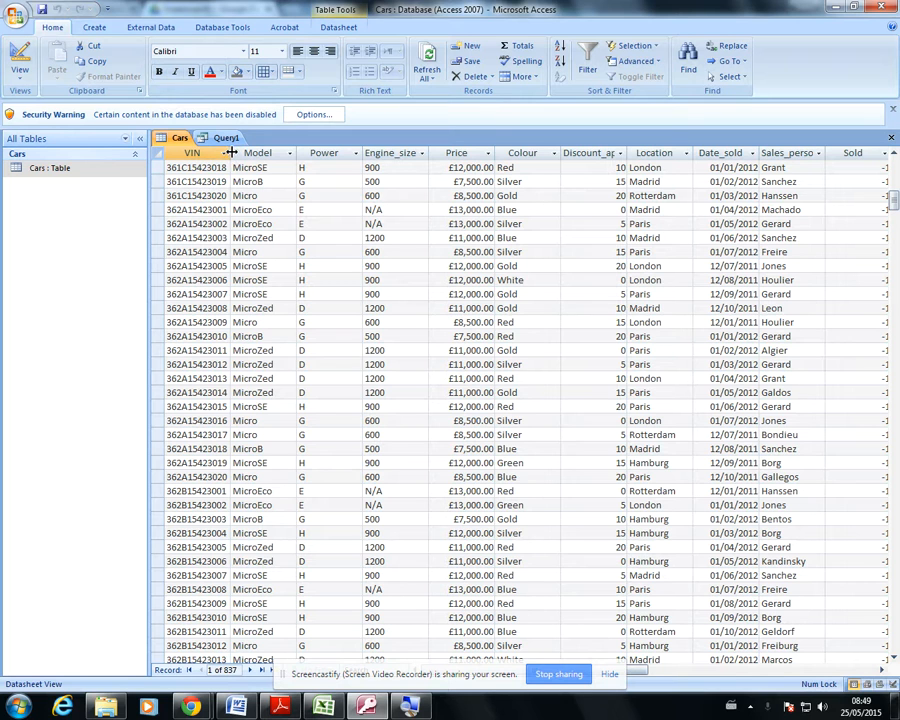
{"action": "left_click_drag", "start_coordinate": [230, 152], "coordinate": [298, 152]}
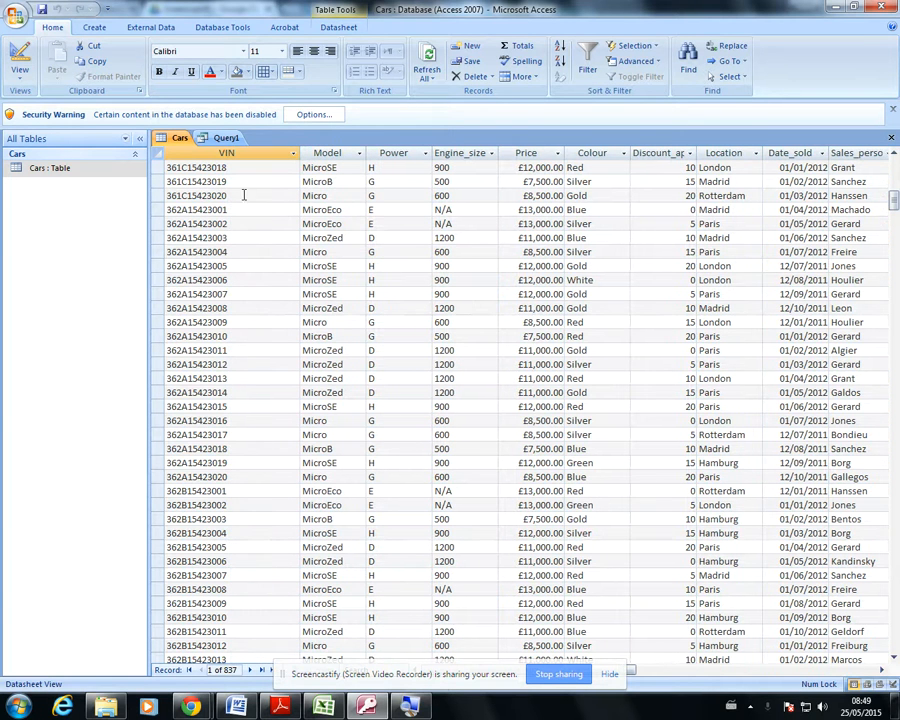
Magnify the Cars table to 200% to examine the letter inside the VIN values, and restore the magnification to 100%
{"action": "left_click", "coordinate": [197, 168]}
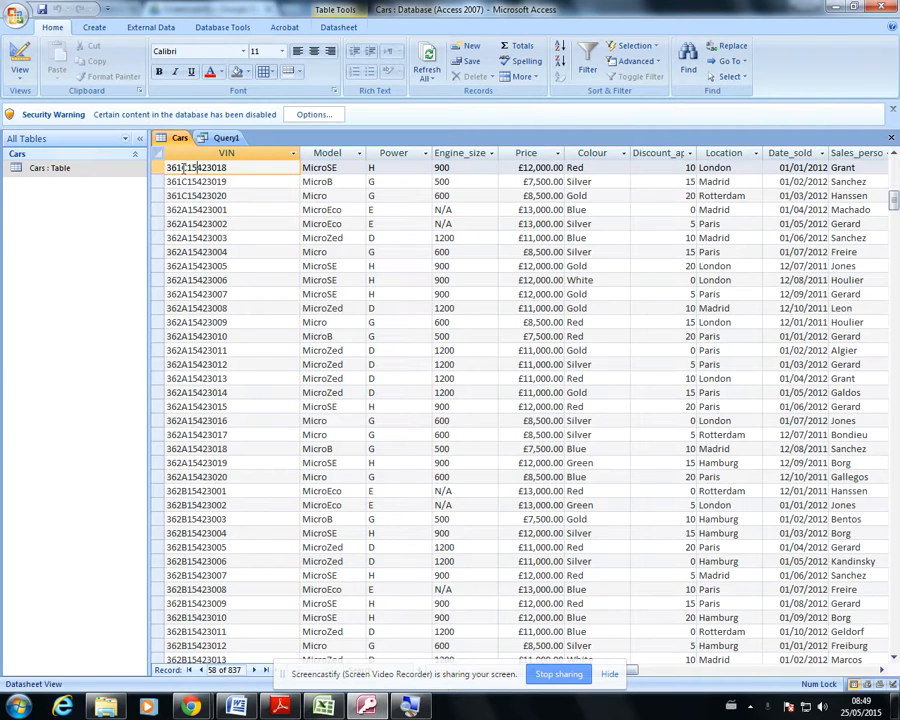
{"action": "left_click", "coordinate": [409, 706]}
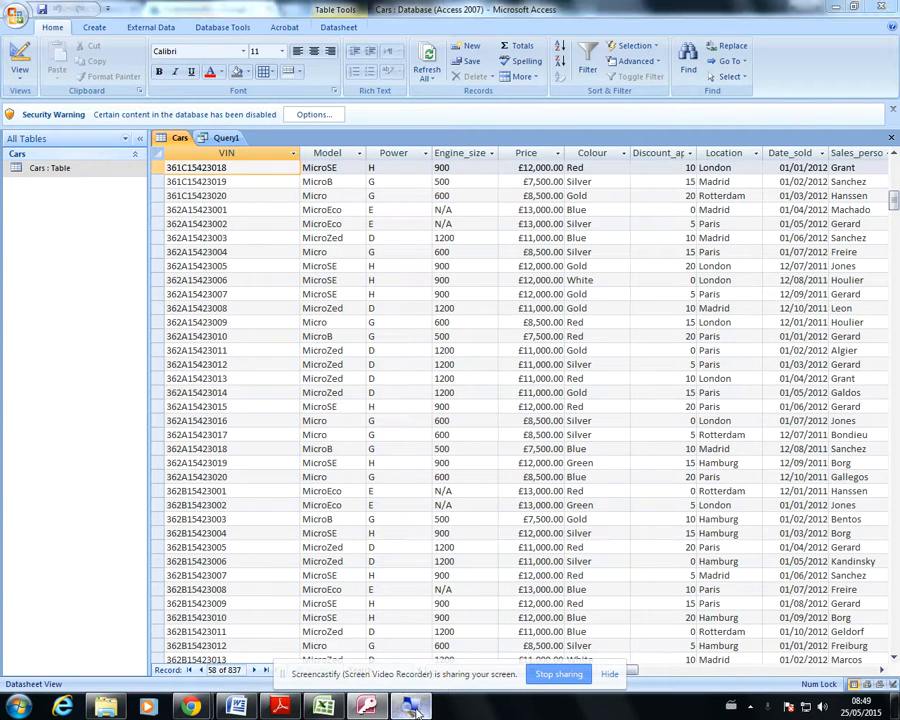
{"action": "left_click", "coordinate": [631, 550]}
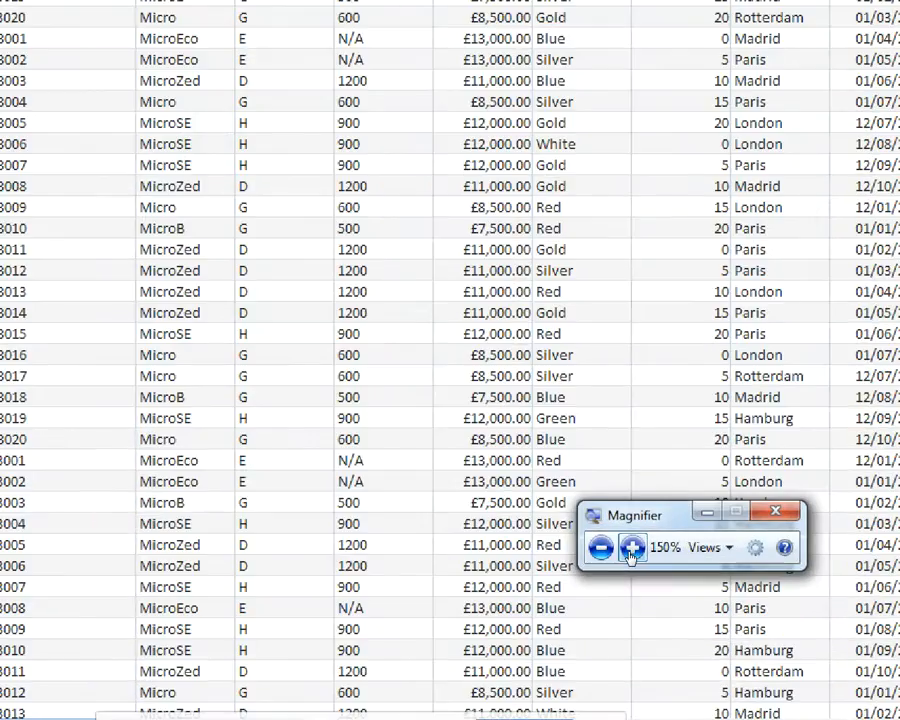
{"action": "left_click", "coordinate": [631, 550]}
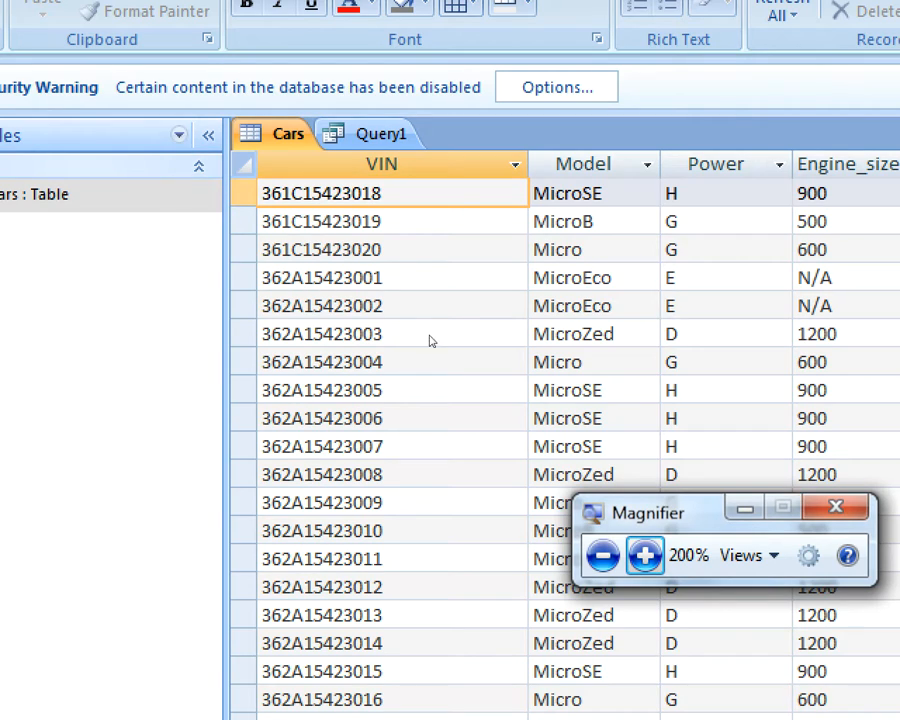
{"action": "key", "text": "super+minus"}
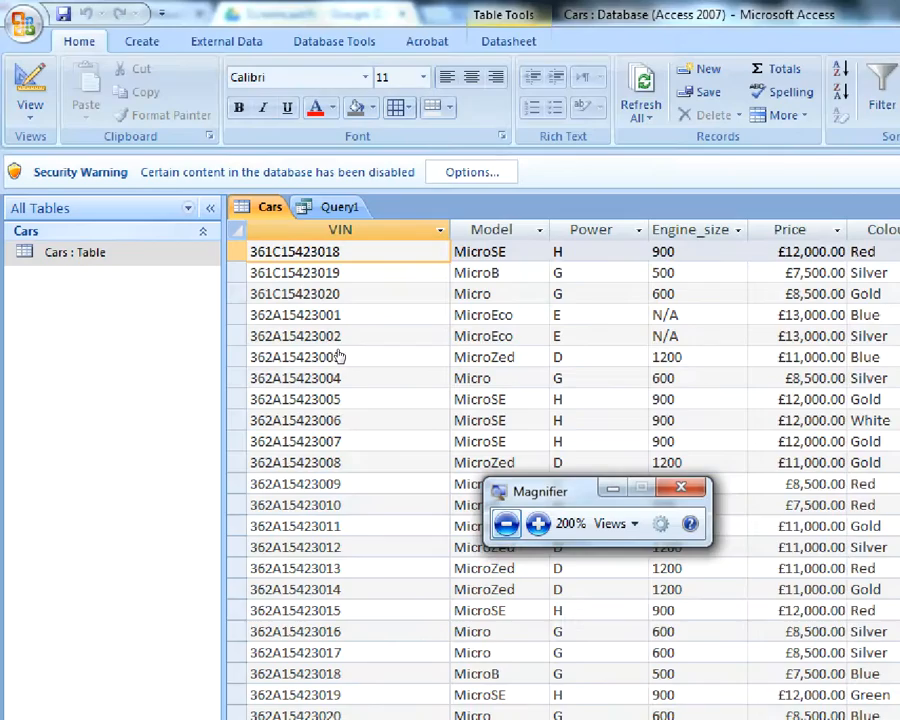
{"action": "key", "text": "super+minus"}
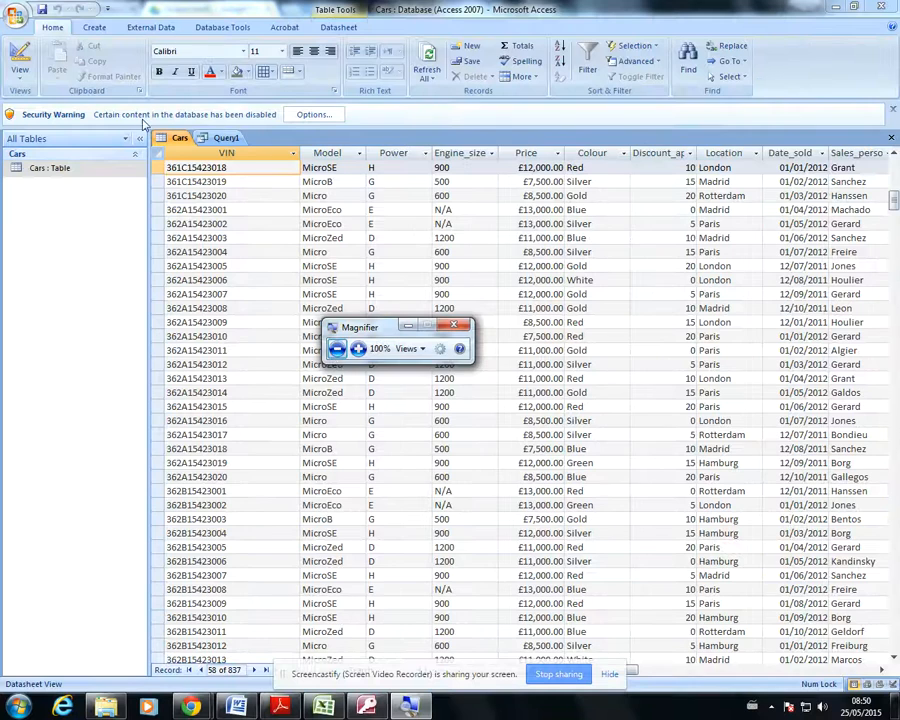
Return to Query1 with the Magnifier out of the way and enter *C* as the criterion for the VIN field
{"action": "left_click", "coordinate": [228, 137]}
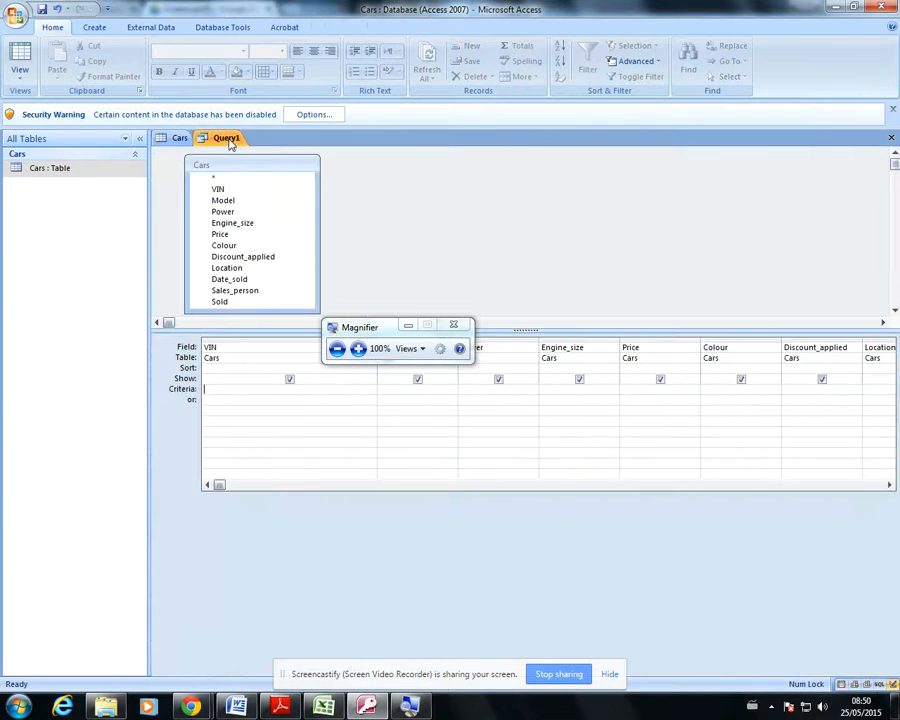
{"action": "left_click", "coordinate": [408, 326]}
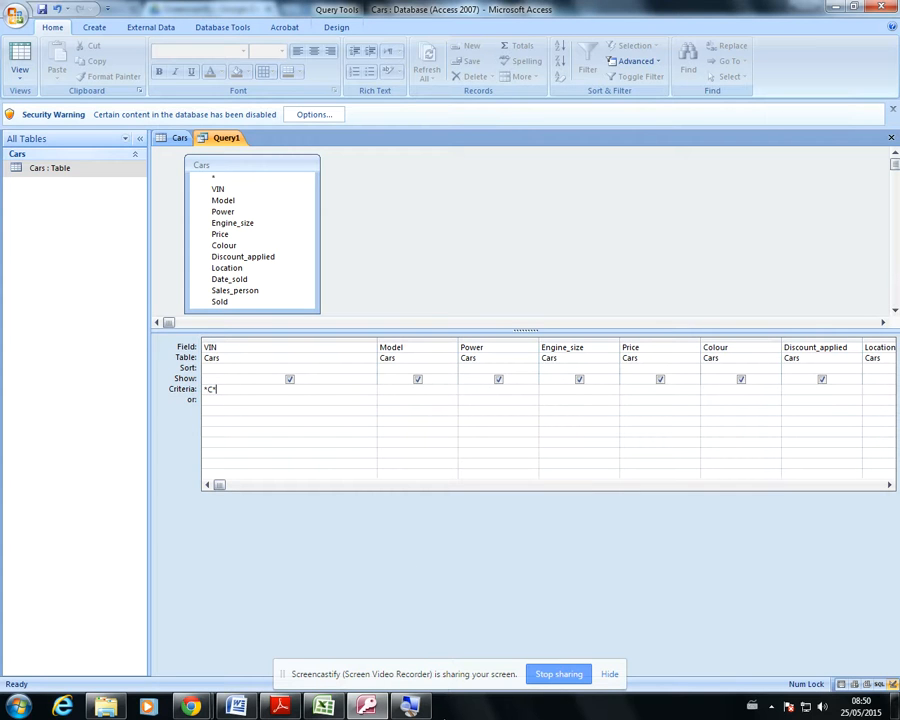
Magnify the query design grid to inspect the *C* criterion under VIN, and restore the magnification to 100%
{"action": "key", "text": "super+plus"}
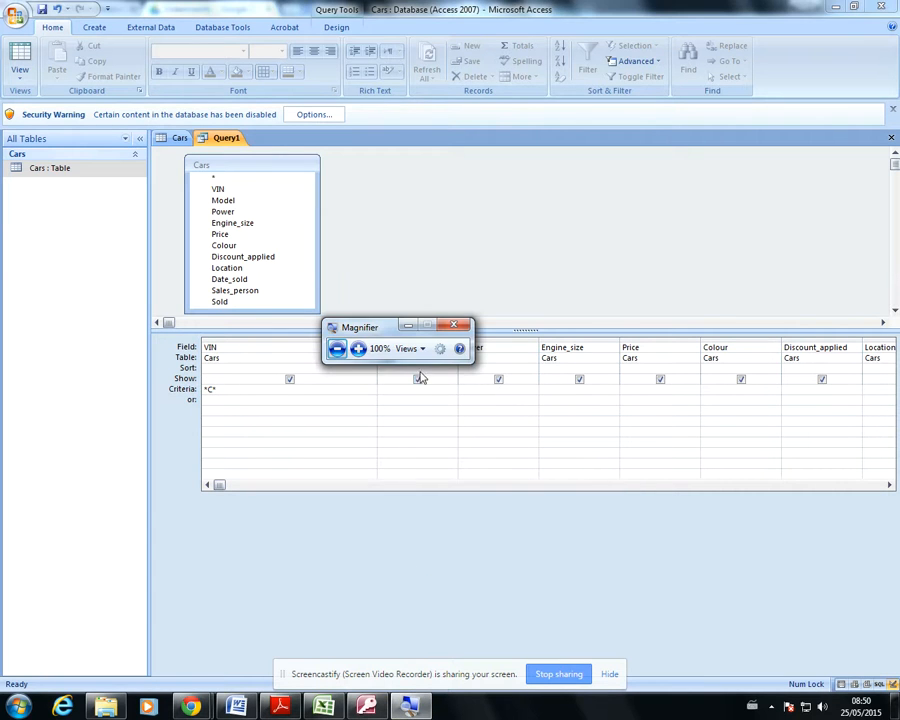
{"action": "left_click", "coordinate": [358, 348]}
{"action": "left_click", "coordinate": [358, 348]}
{"action": "left_click", "coordinate": [358, 348]}
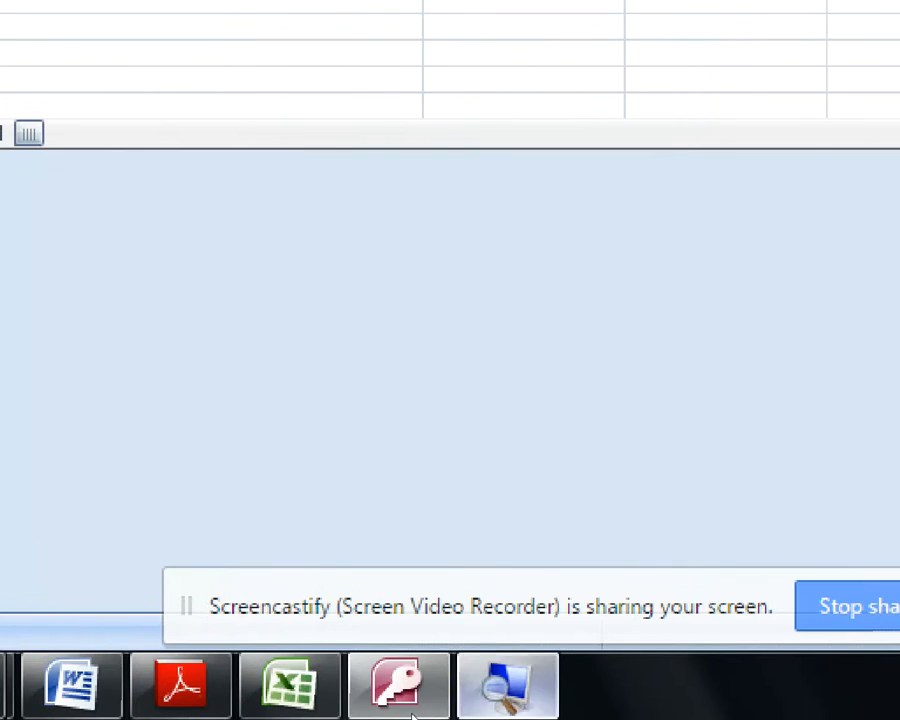
{"action": "left_click", "coordinate": [505, 686]}
{"action": "key", "text": "super+minus"}
{"action": "key", "text": "super+minus"}
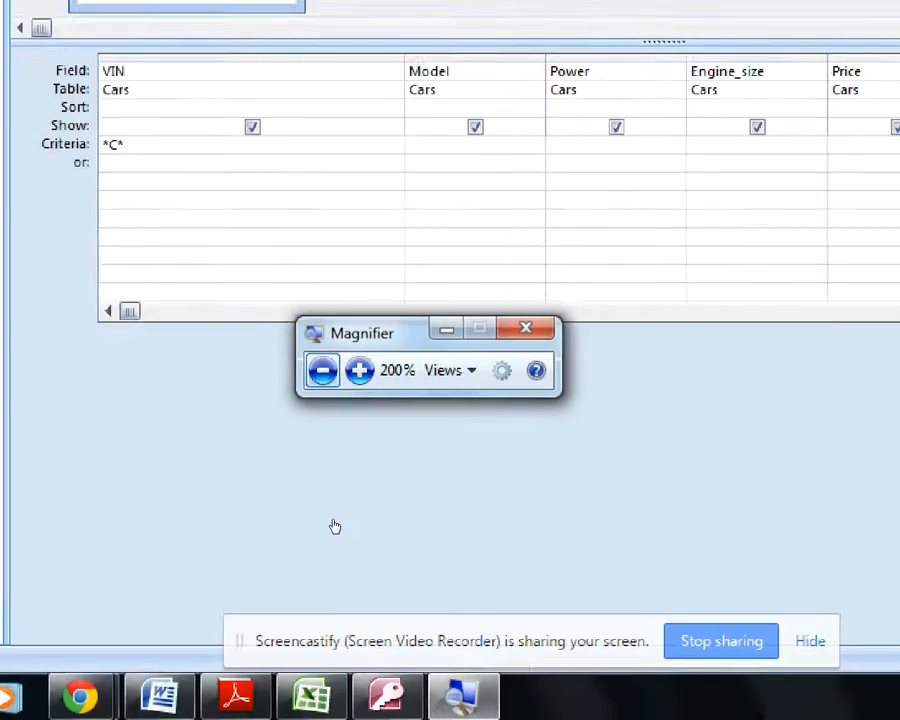
{"action": "key", "text": "super+minus"}
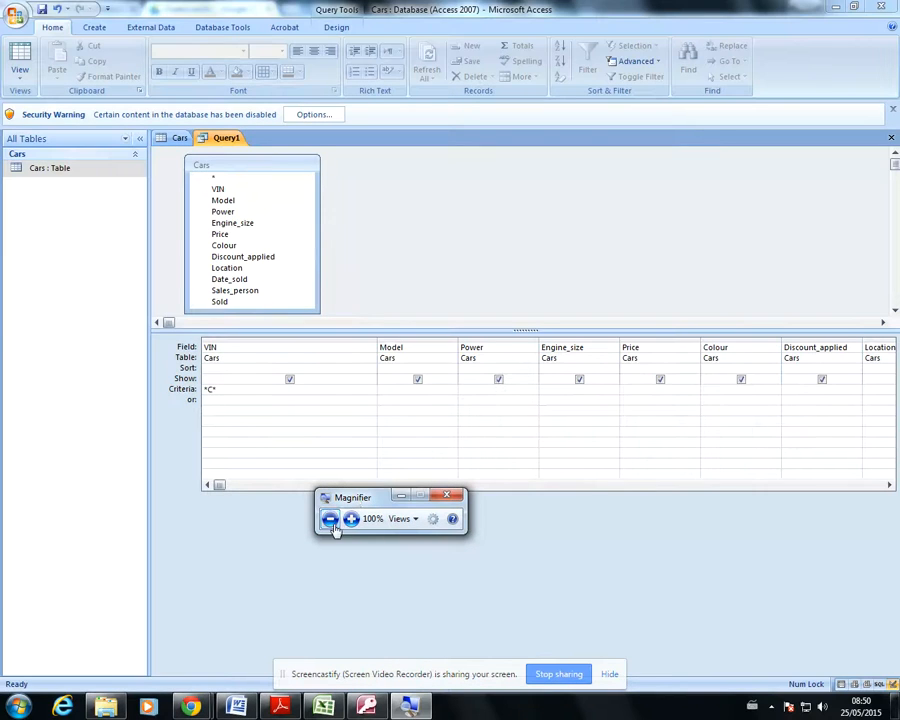
Minimize the Magnifier and display Query1's results in Datasheet view
{"action": "left_click", "coordinate": [19, 53]}
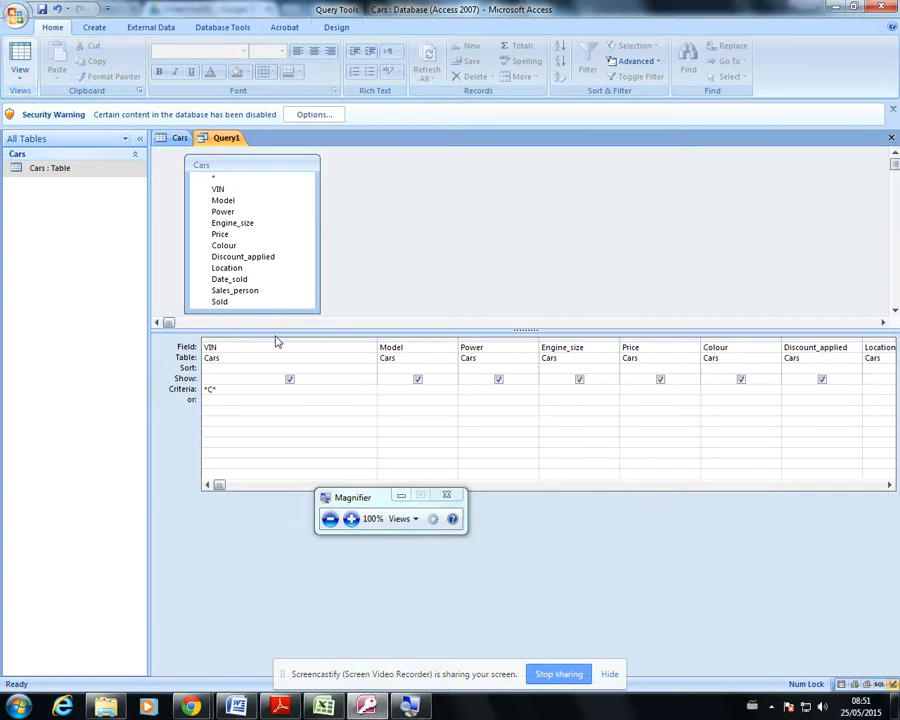
{"action": "left_click", "coordinate": [401, 495]}
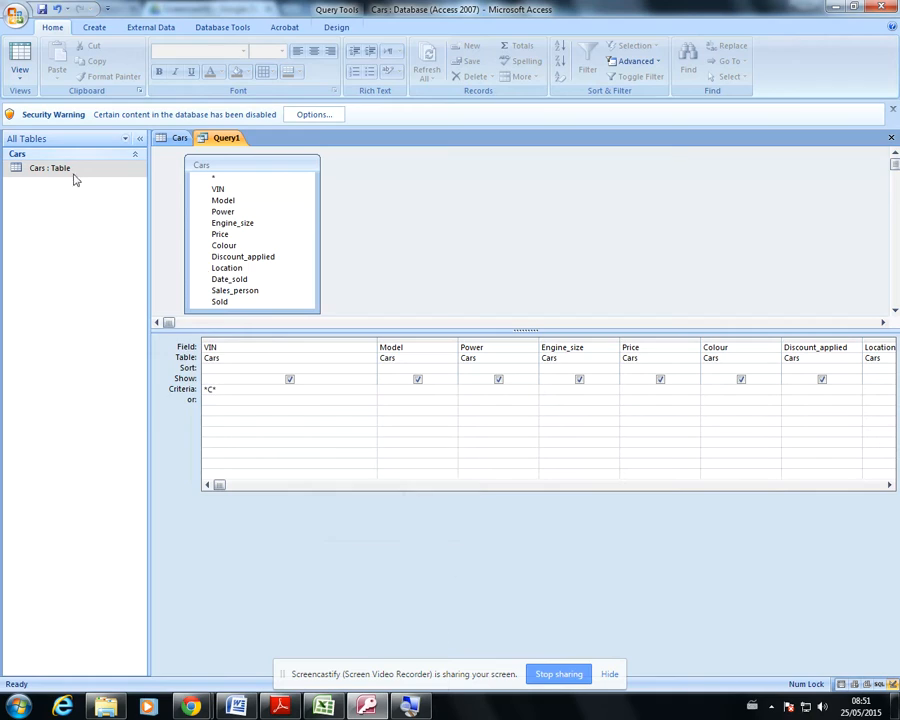
{"action": "left_click", "coordinate": [25, 57]}
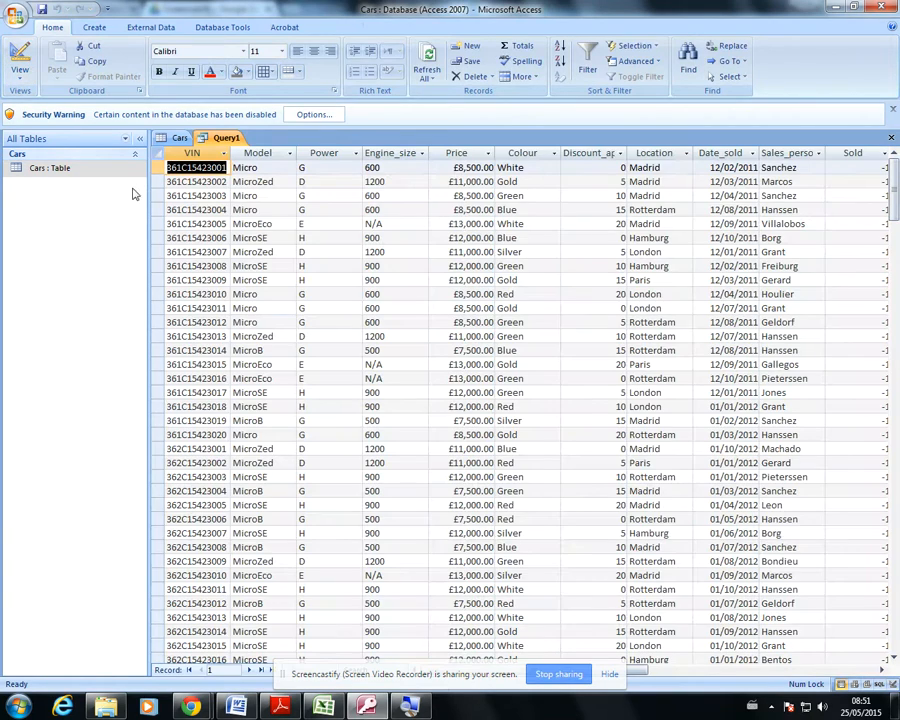
Look through all the query results to check that each VIN contains the letter C, and return to the first records
{"action": "scroll", "coordinate": [251, 440], "scroll_direction": "down", "scroll_amount": 6}
{"action": "scroll", "coordinate": [251, 440], "scroll_direction": "down", "scroll_amount": 20}
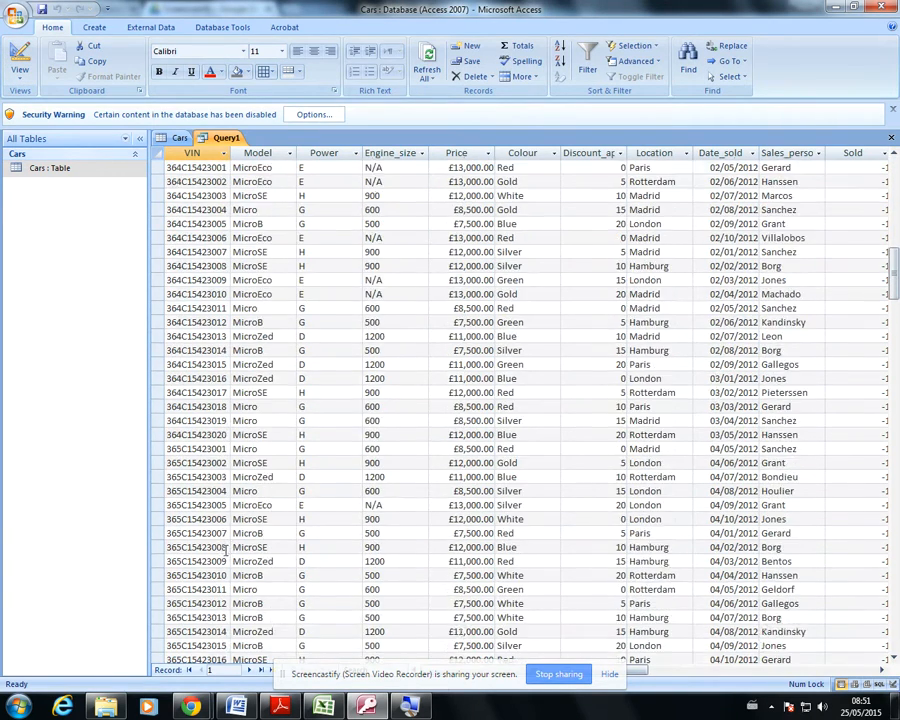
{"action": "scroll", "coordinate": [211, 542], "scroll_direction": "down", "scroll_amount": 20}
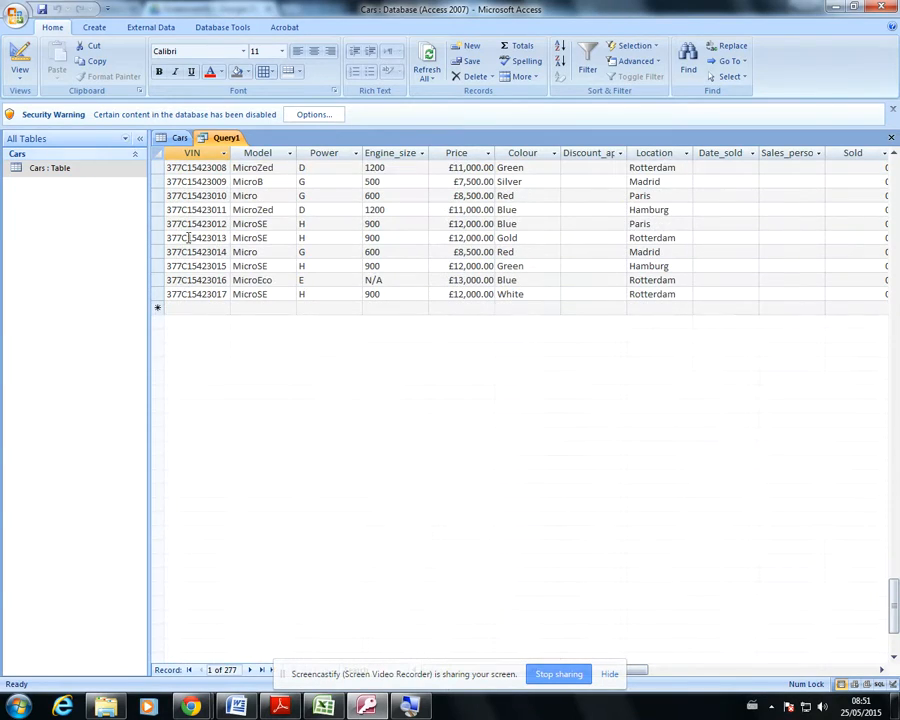
{"action": "scroll", "coordinate": [185, 237], "scroll_direction": "up", "scroll_amount": 10}
{"action": "scroll", "coordinate": [196, 337], "scroll_direction": "up", "scroll_amount": 6}
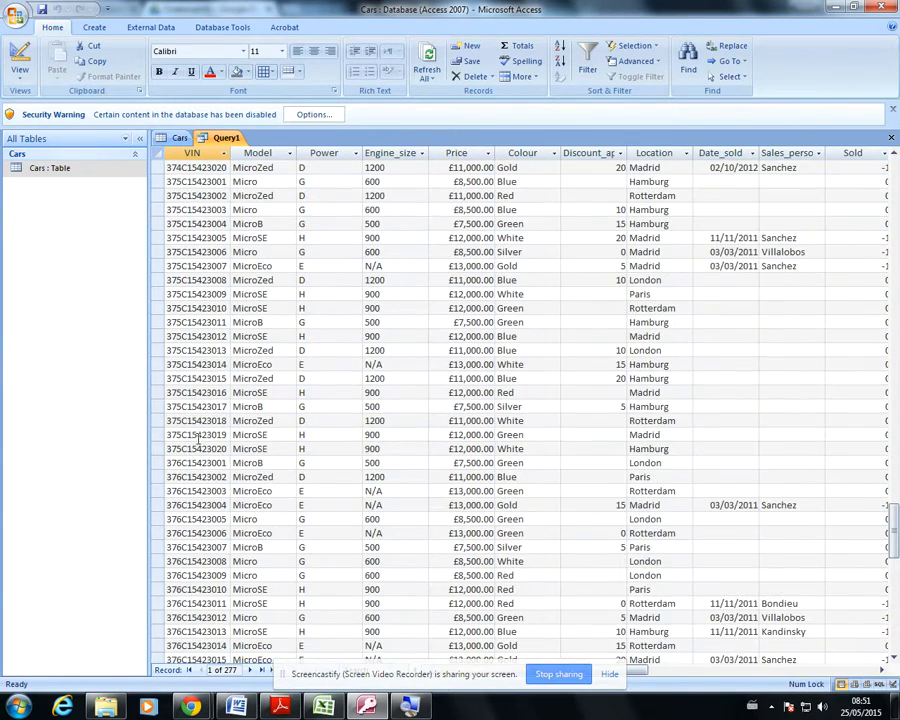
{"action": "left_click", "coordinate": [183, 168]}
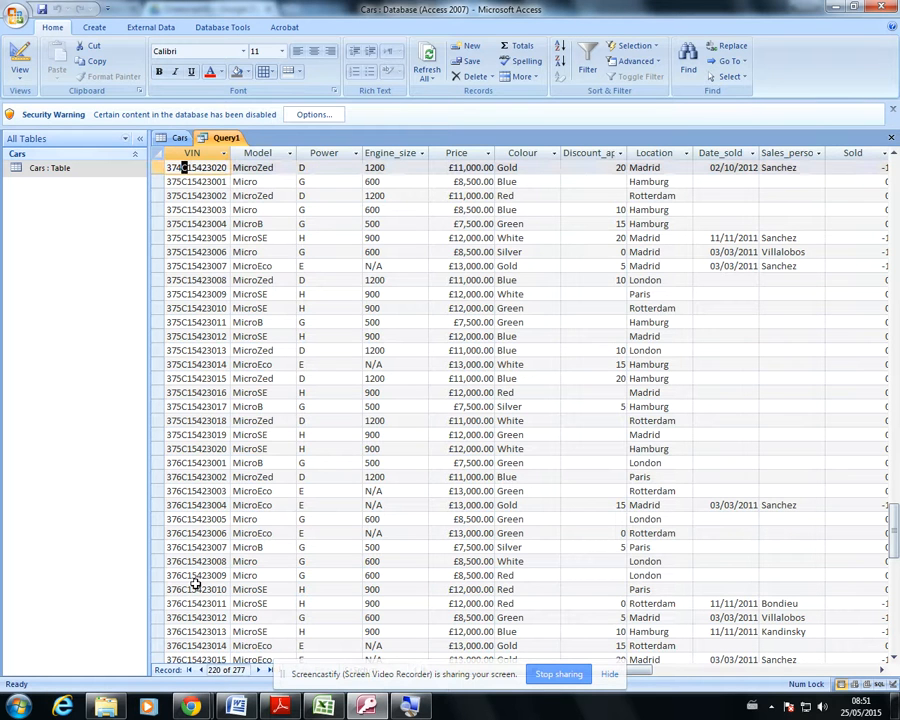
{"action": "scroll", "coordinate": [229, 502], "scroll_direction": "up", "scroll_amount": 20}
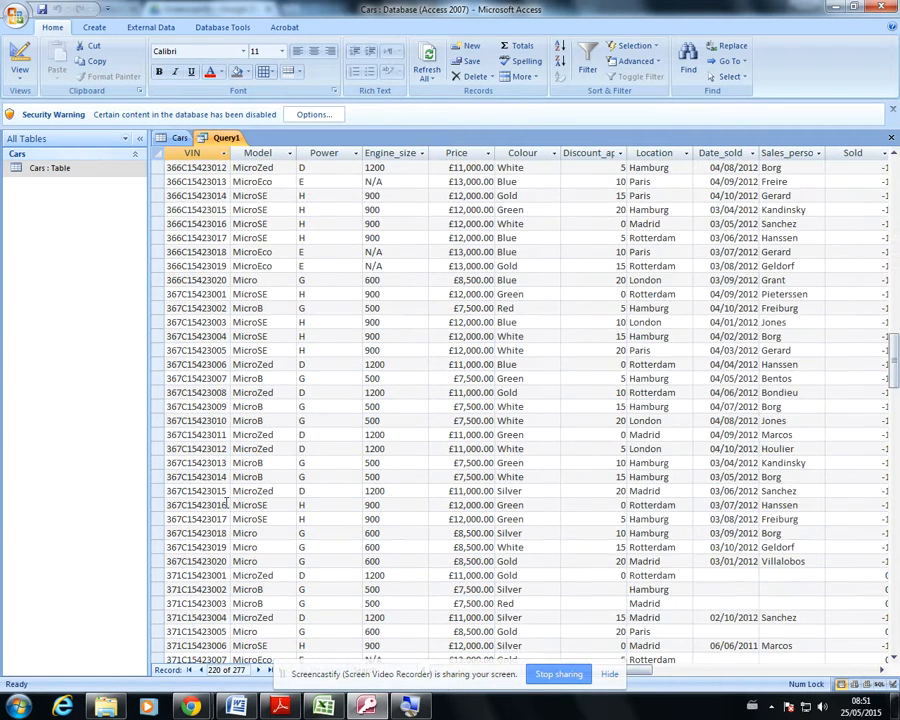
{"action": "scroll", "coordinate": [227, 503], "scroll_direction": "up", "scroll_amount": 20}
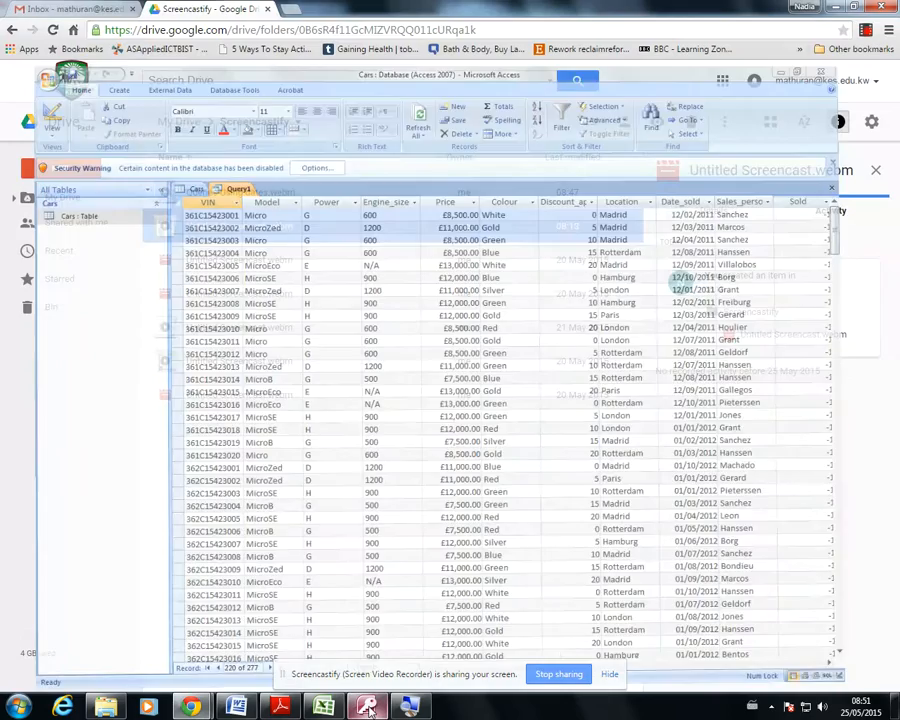
Compare the VIN values in the full Cars table with those in the Query1 results
{"action": "left_click", "coordinate": [428, 708]}
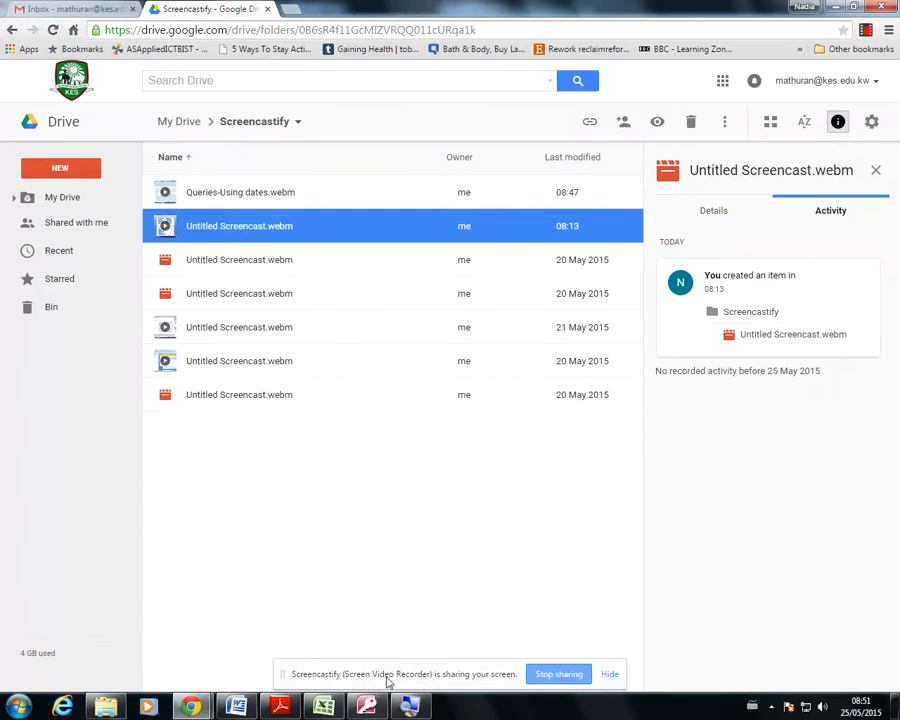
{"action": "left_click", "coordinate": [366, 706]}
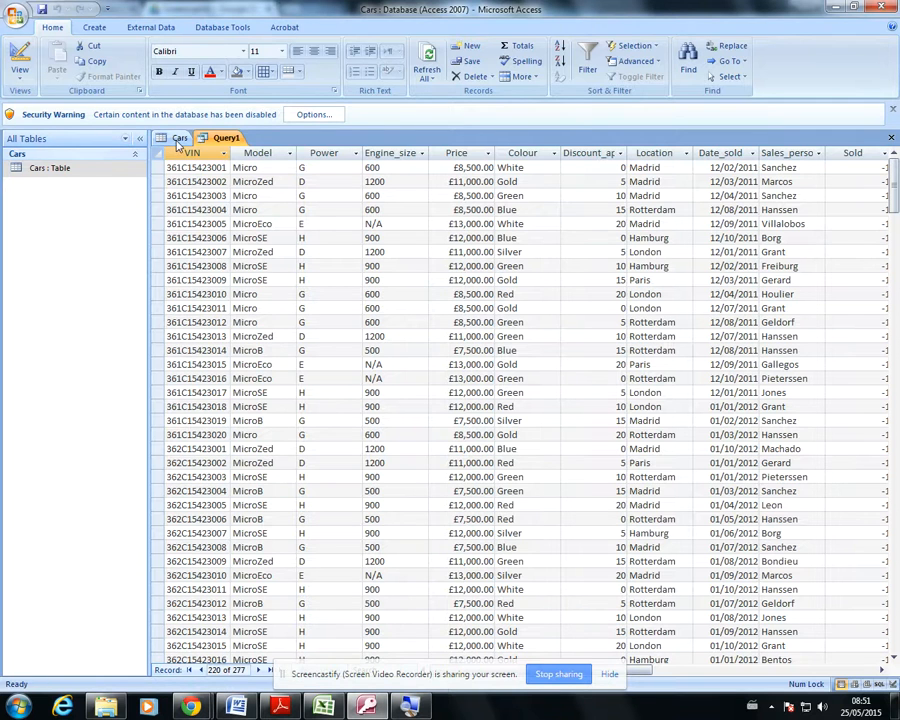
{"action": "left_click", "coordinate": [179, 138]}
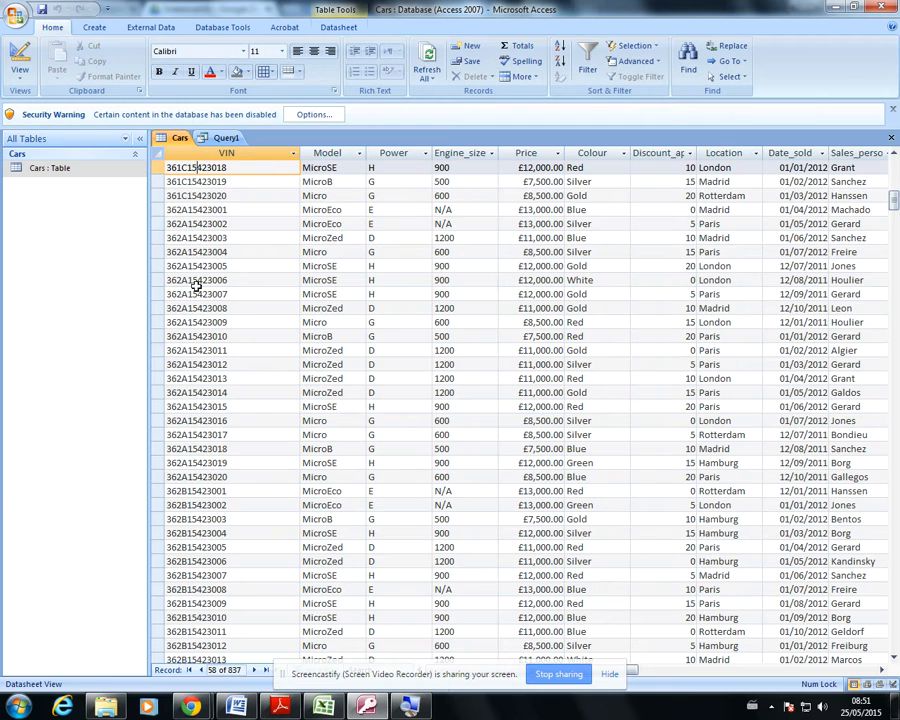
{"action": "left_click", "coordinate": [224, 138]}
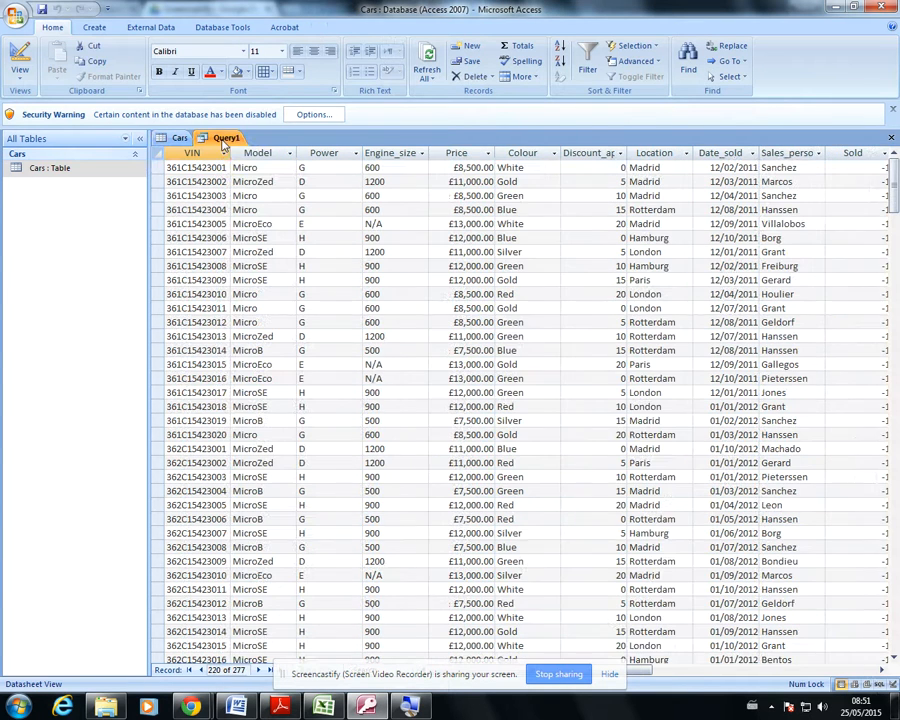
Reopen Query1 in Design view and replace the VIN criterion with *C* OR *A*, checking the VINs in the Cars table
{"action": "left_click", "coordinate": [19, 55]}
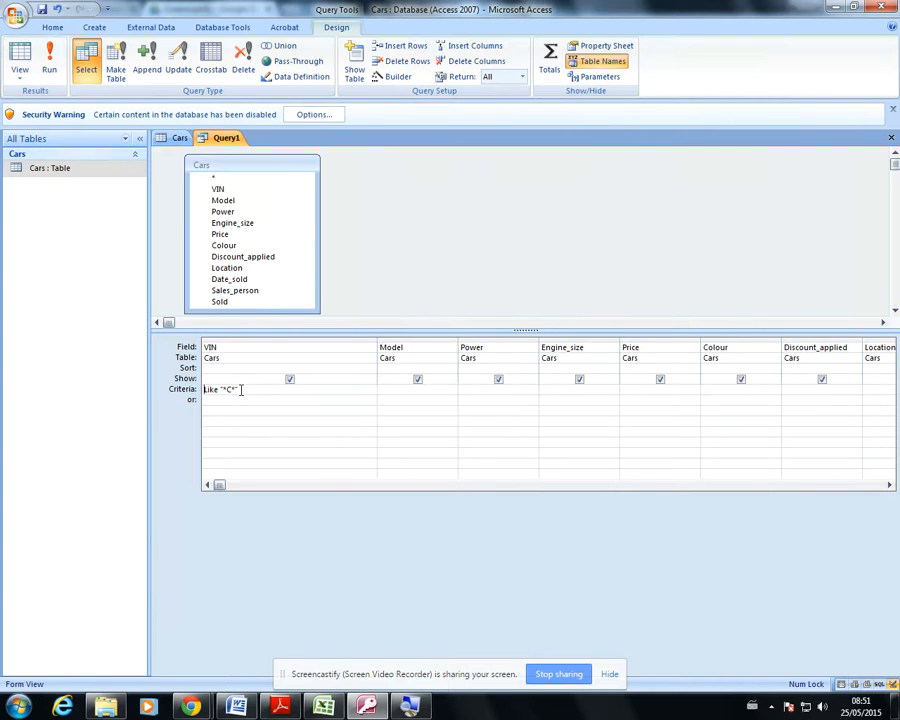
{"action": "left_click_drag", "start_coordinate": [258, 390], "coordinate": [182, 392]}
{"action": "key", "text": "Delete"}
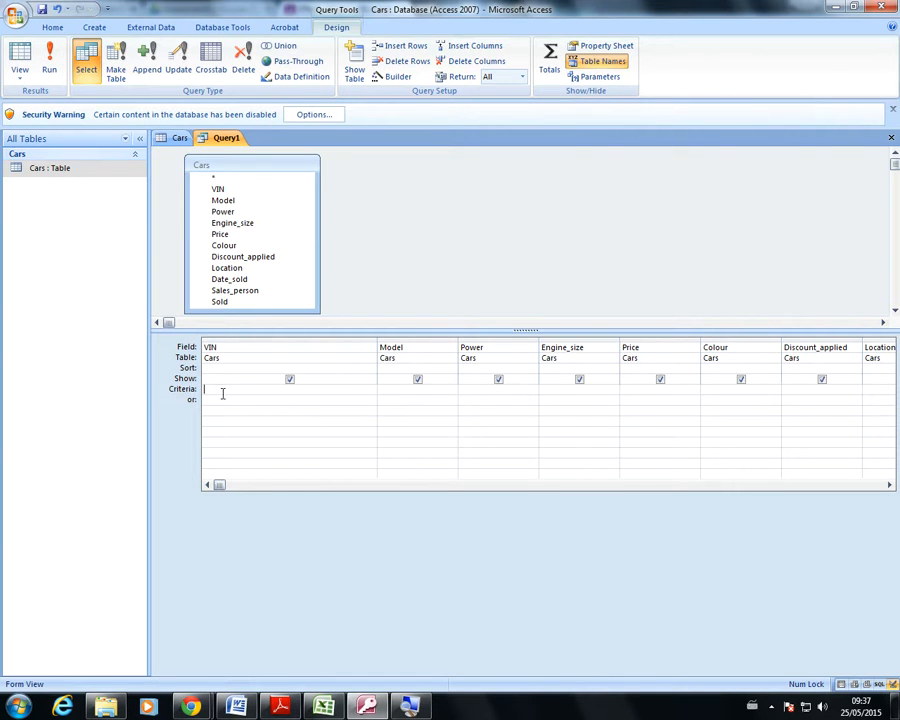
{"action": "left_click", "coordinate": [175, 137]}
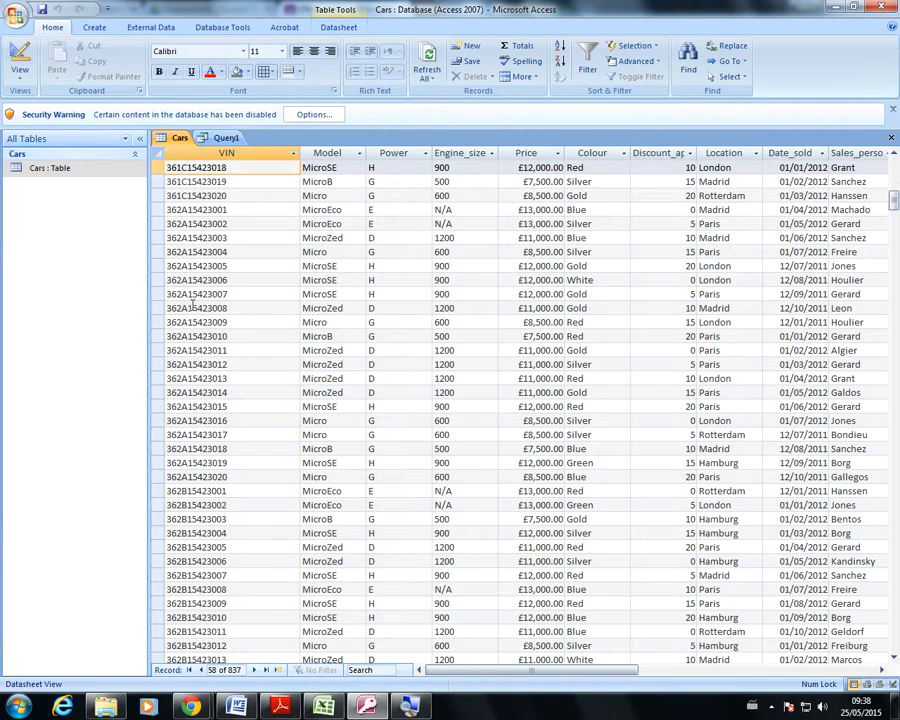
{"action": "left_click", "coordinate": [225, 137]}
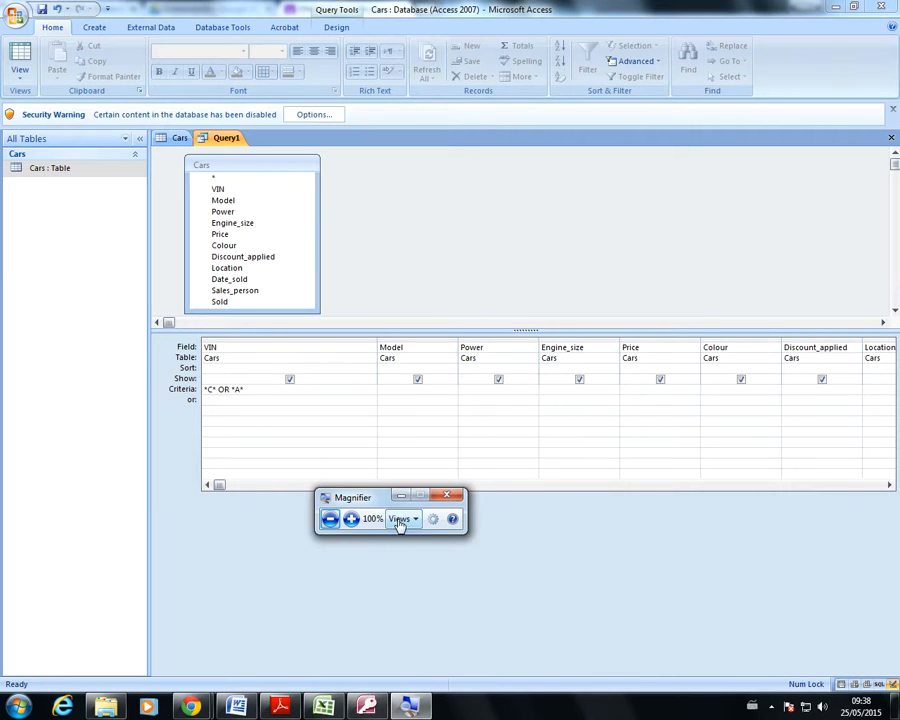
Magnify the design grid to 250% to inspect the *C* OR *A* criterion, and restore the magnification to 100%
{"action": "left_click", "coordinate": [351, 518]}
{"action": "left_click", "coordinate": [351, 518]}
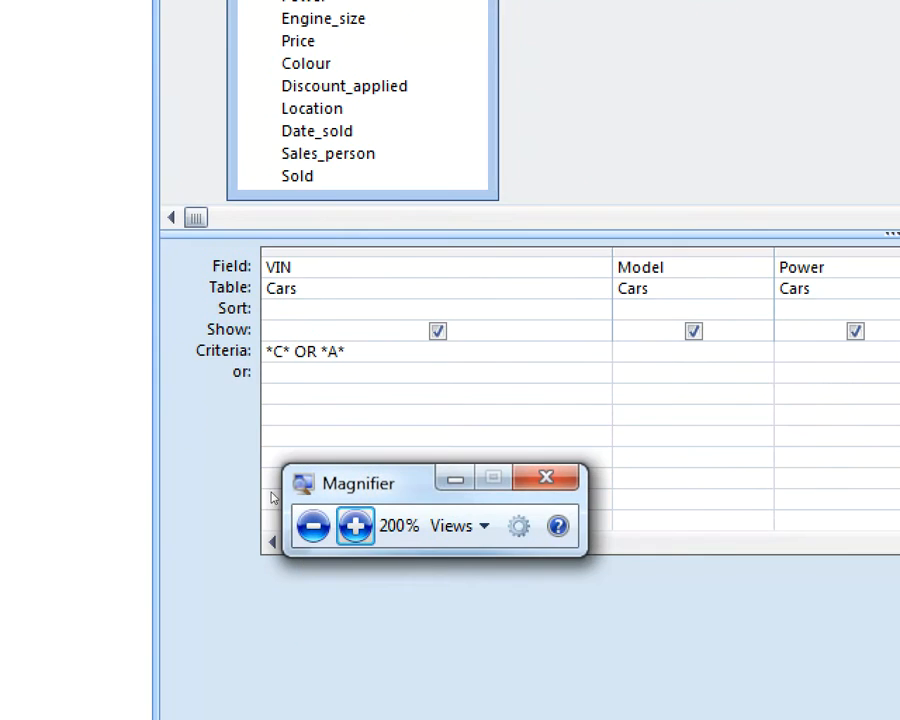
{"action": "key", "text": "super+plus"}
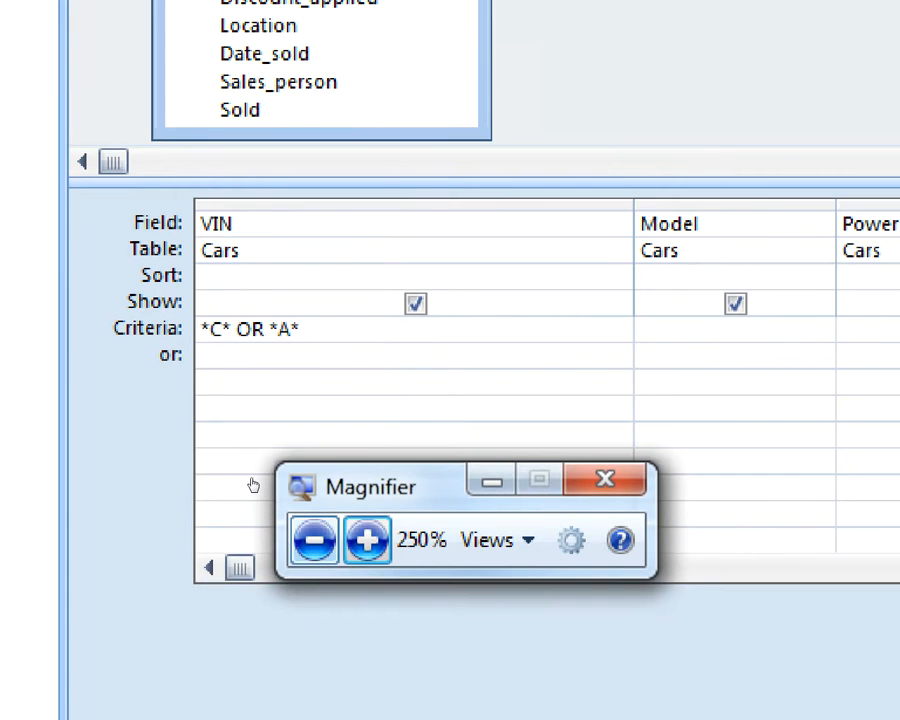
{"action": "left_click", "coordinate": [250, 482]}
{"action": "left_click", "coordinate": [250, 482]}
{"action": "left_click", "coordinate": [250, 482]}
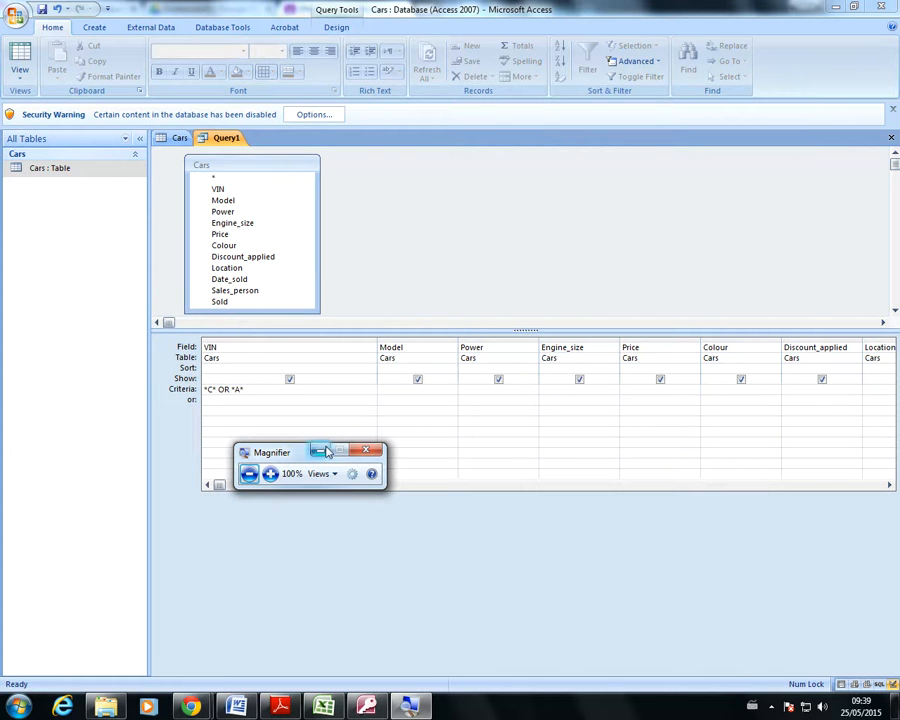
Run Query1 with the *C* OR *A* criterion, look through the VINs in the results, and return to the first records
{"action": "left_click", "coordinate": [20, 58]}
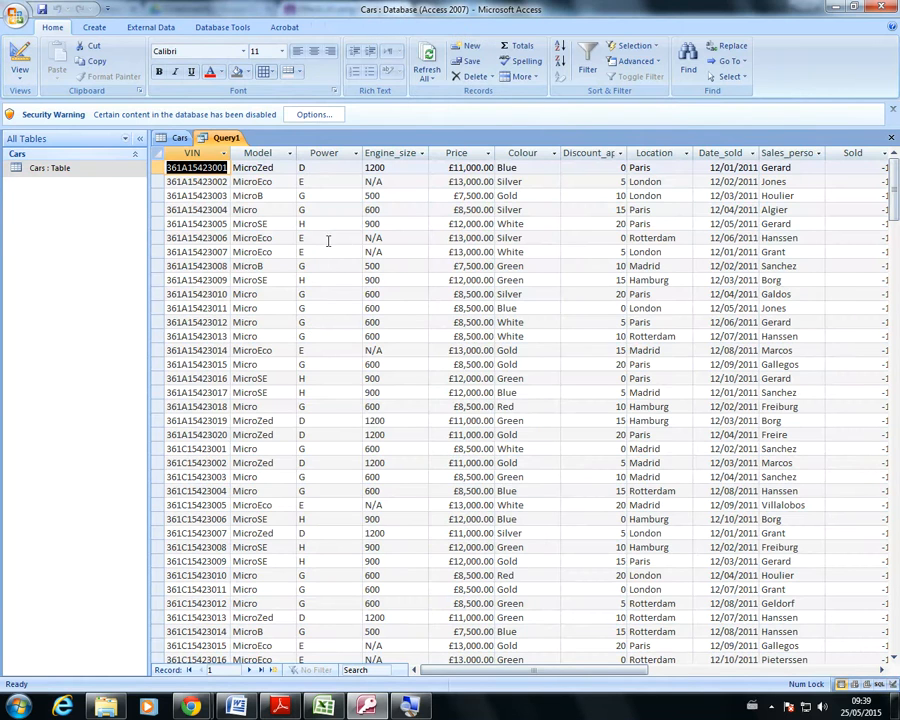
{"action": "scroll", "coordinate": [201, 356], "scroll_direction": "down", "scroll_amount": 12}
{"action": "scroll", "coordinate": [218, 380], "scroll_direction": "down", "scroll_amount": 20}
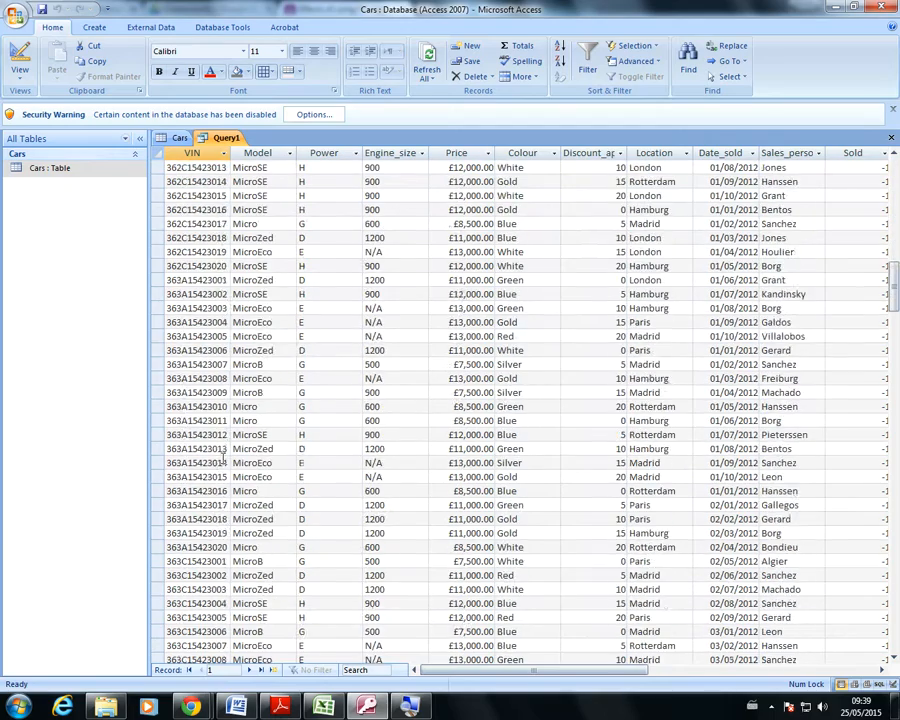
{"action": "scroll", "coordinate": [188, 460], "scroll_direction": "down", "scroll_amount": 14}
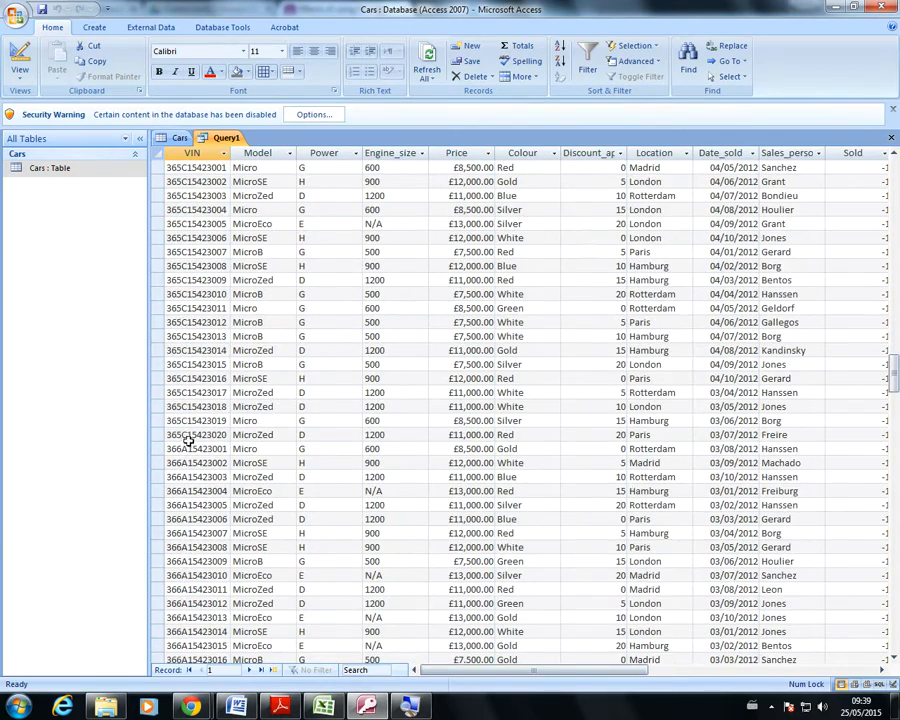
{"action": "scroll", "coordinate": [178, 515], "scroll_direction": "down", "scroll_amount": 18}
{"action": "scroll", "coordinate": [177, 513], "scroll_direction": "down", "scroll_amount": 20}
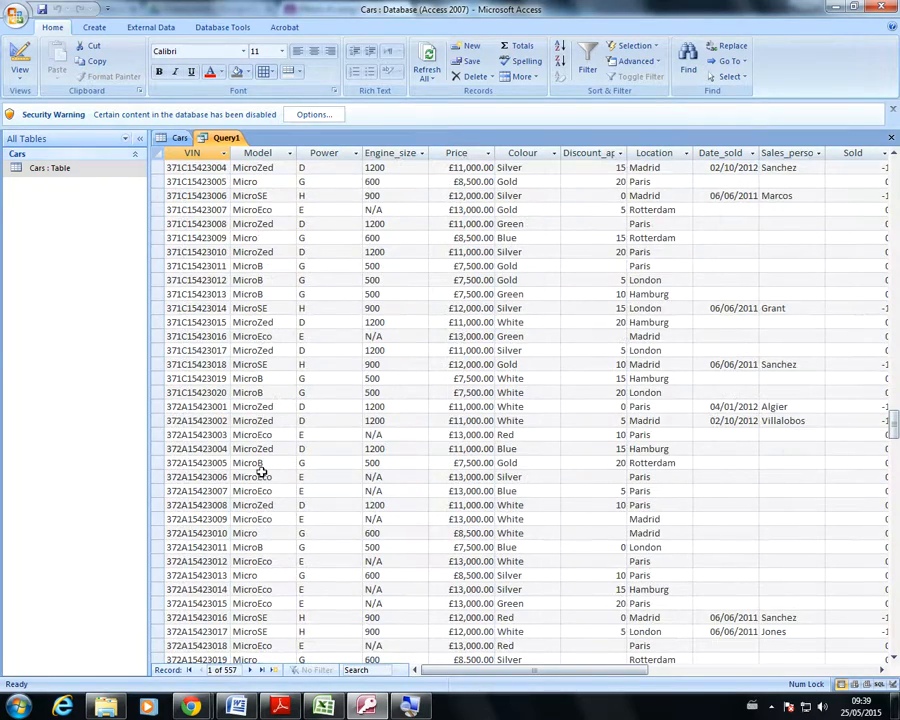
{"action": "scroll", "coordinate": [261, 468], "scroll_direction": "down", "scroll_amount": 20}
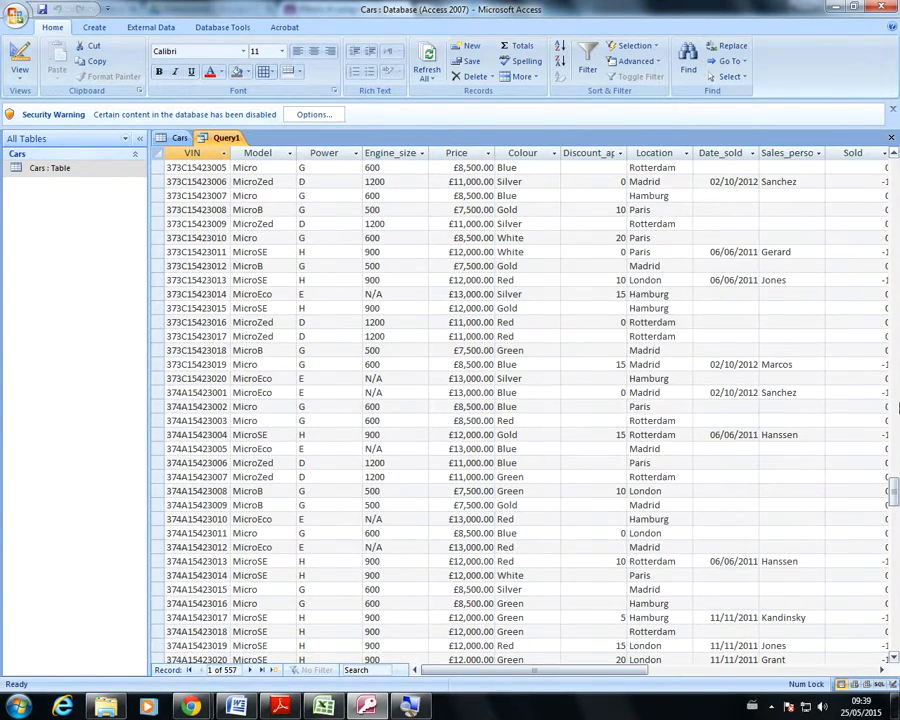
{"action": "left_click_drag", "start_coordinate": [893, 490], "coordinate": [895, 172]}
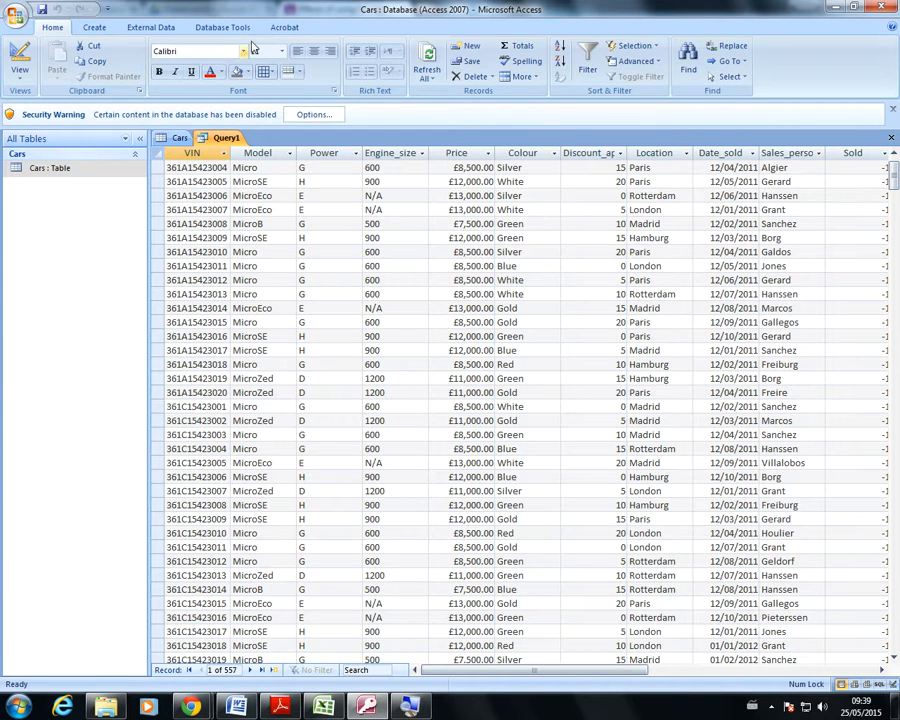
Reopen Query1 in Design view and replace the VIN criterion with 377*, checking the VIN format in the Cars table
{"action": "left_click", "coordinate": [22, 80]}
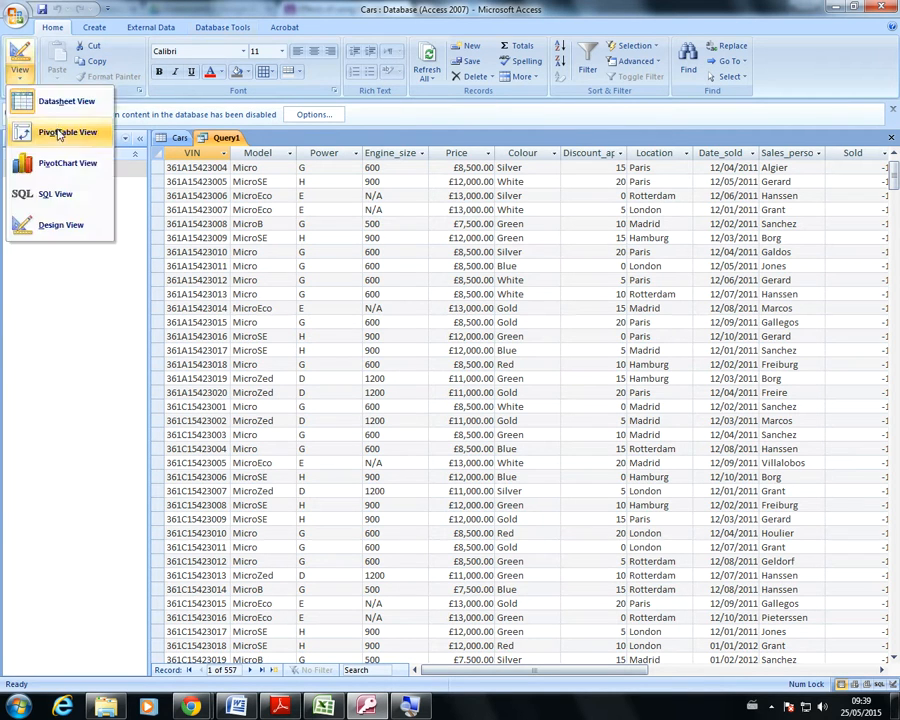
{"action": "left_click", "coordinate": [73, 228]}
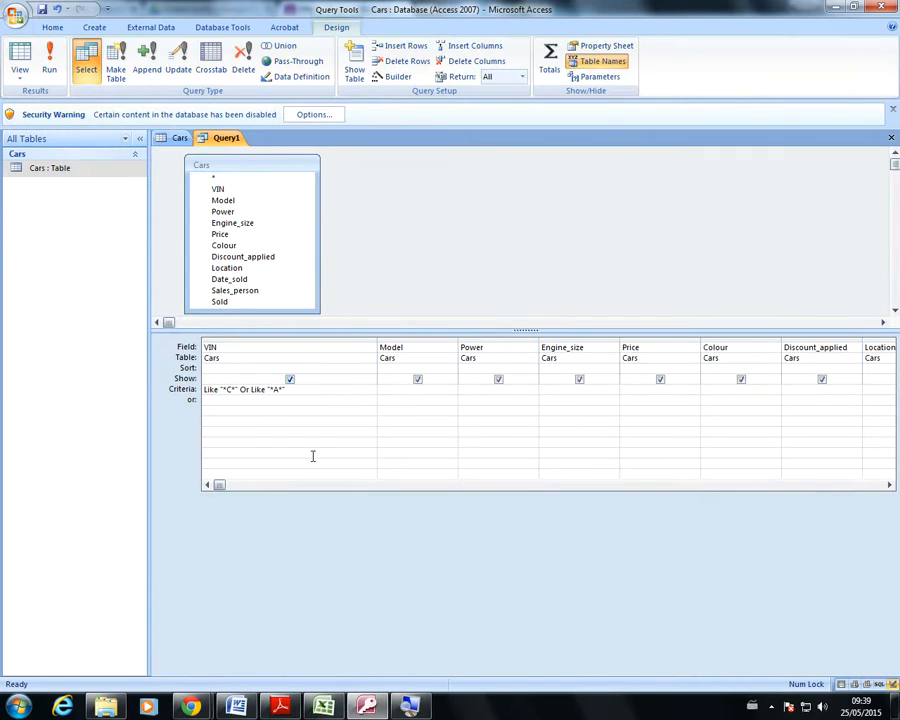
{"action": "left_click_drag", "start_coordinate": [295, 391], "coordinate": [186, 388]}
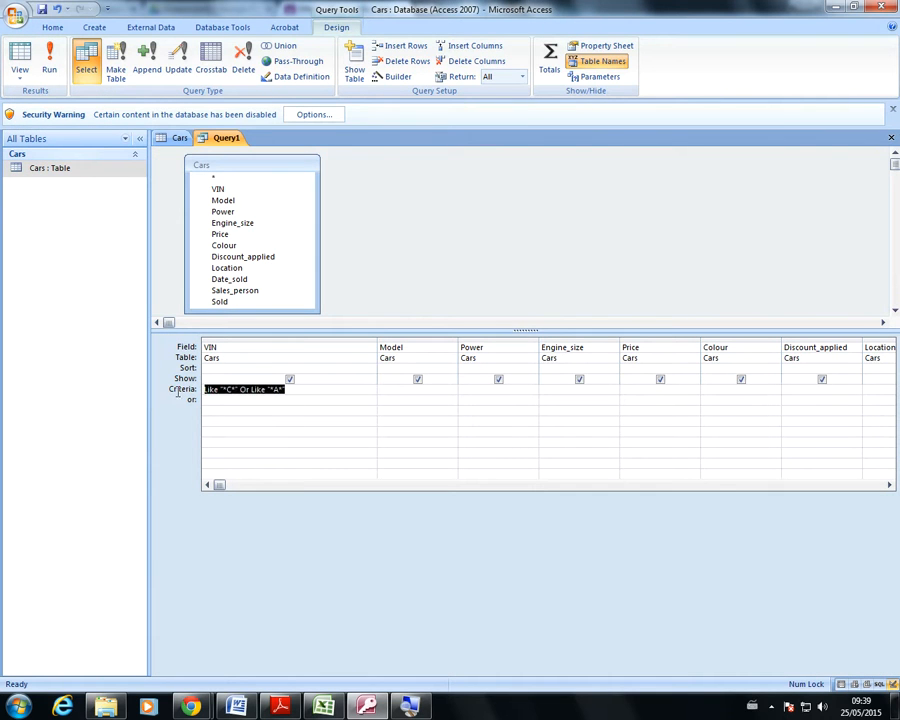
{"action": "key", "text": "Delete"}
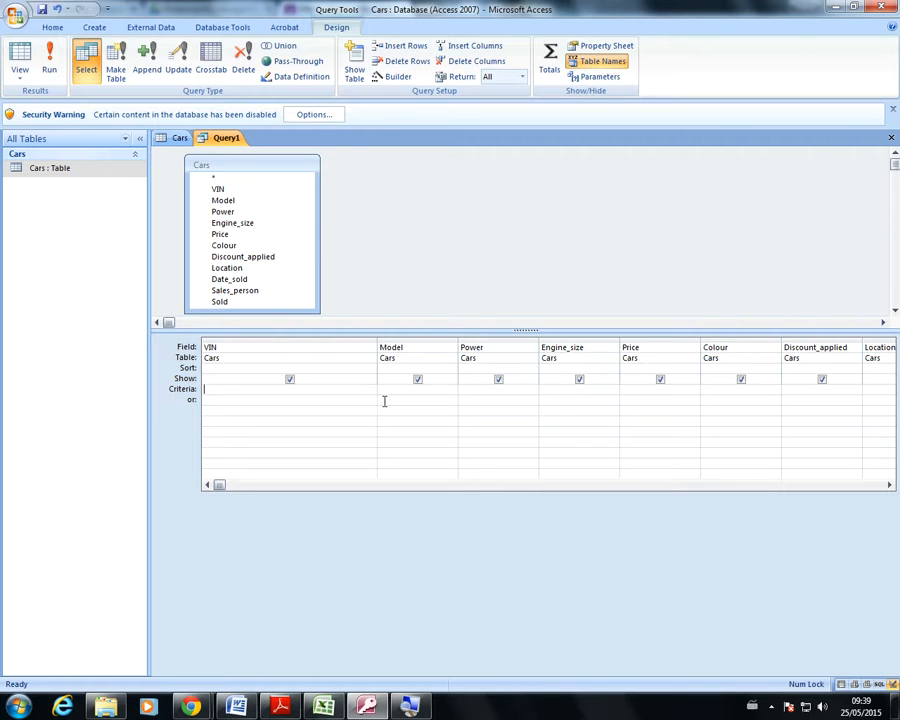
{"action": "left_click", "coordinate": [170, 137]}
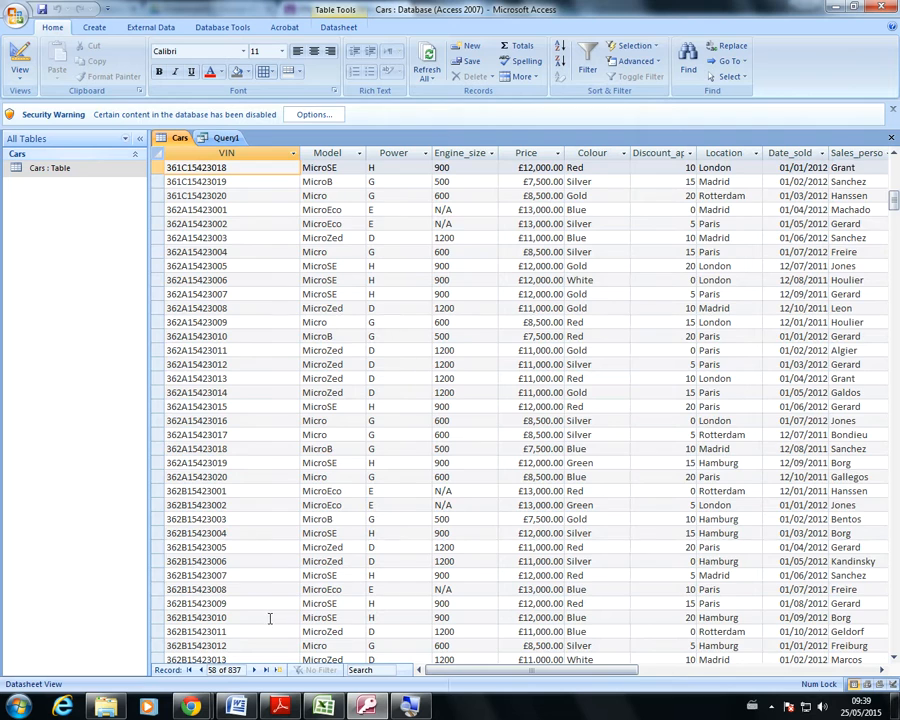
{"action": "scroll", "coordinate": [247, 581], "scroll_direction": "down", "scroll_amount": 7}
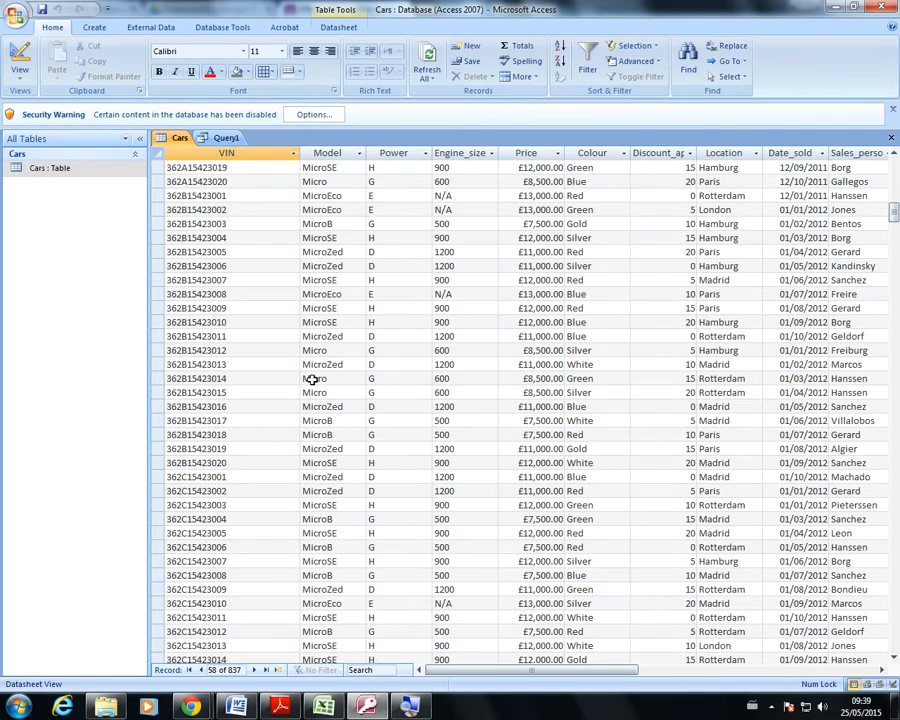
{"action": "left_click", "coordinate": [222, 138]}
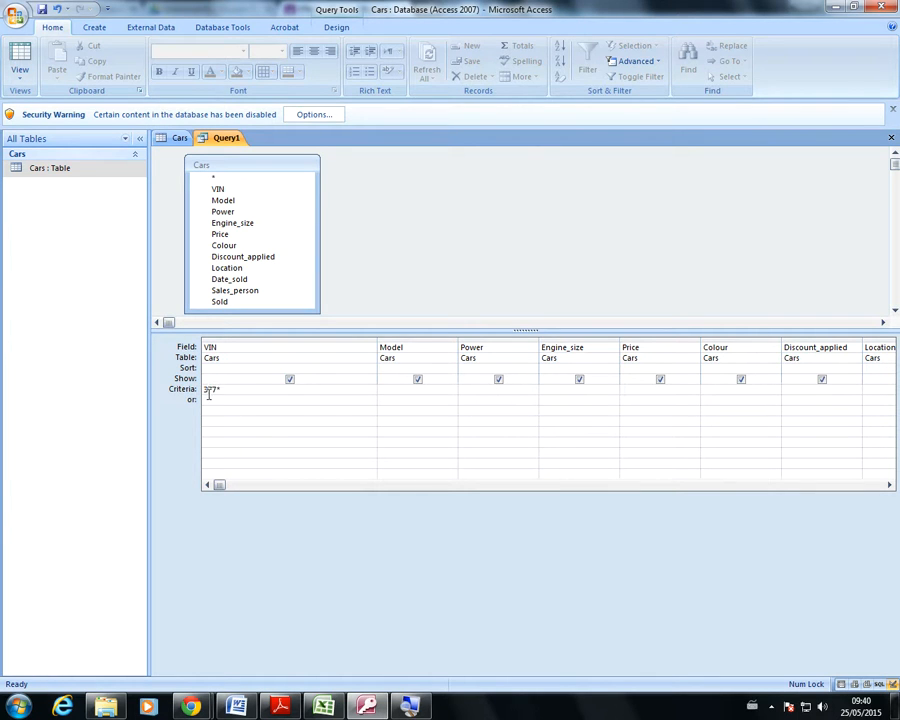
Run Query1 and check that the VINs in the results start with 377, returning to the first record
{"action": "left_click", "coordinate": [18, 52]}
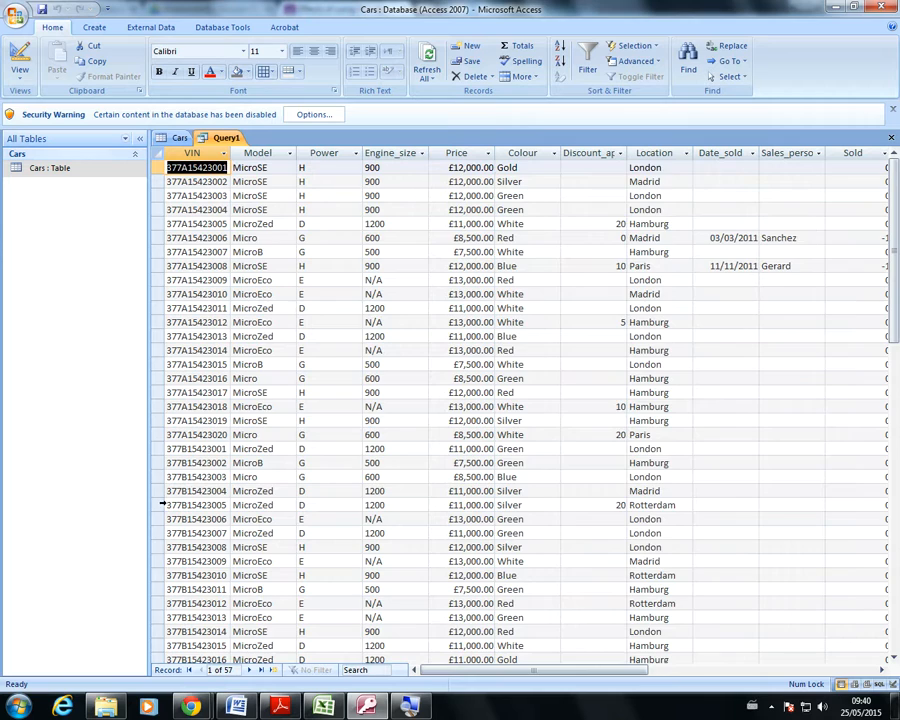
{"action": "scroll", "coordinate": [177, 549], "scroll_direction": "down", "scroll_amount": 12}
{"action": "scroll", "coordinate": [177, 440], "scroll_direction": "up", "scroll_amount": 6}
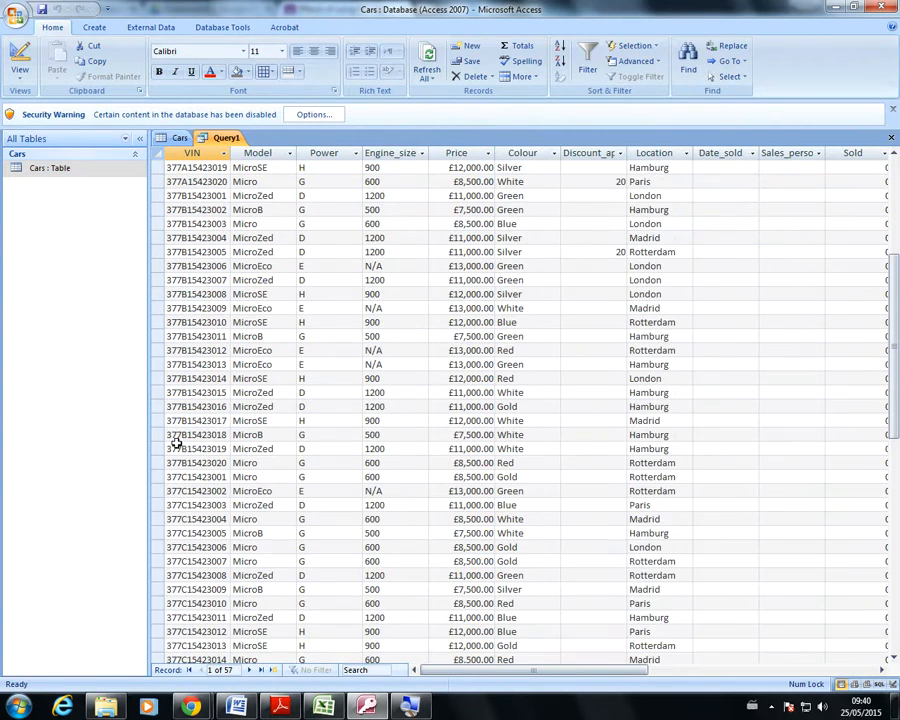
{"action": "scroll", "coordinate": [176, 441], "scroll_direction": "up", "scroll_amount": 6}
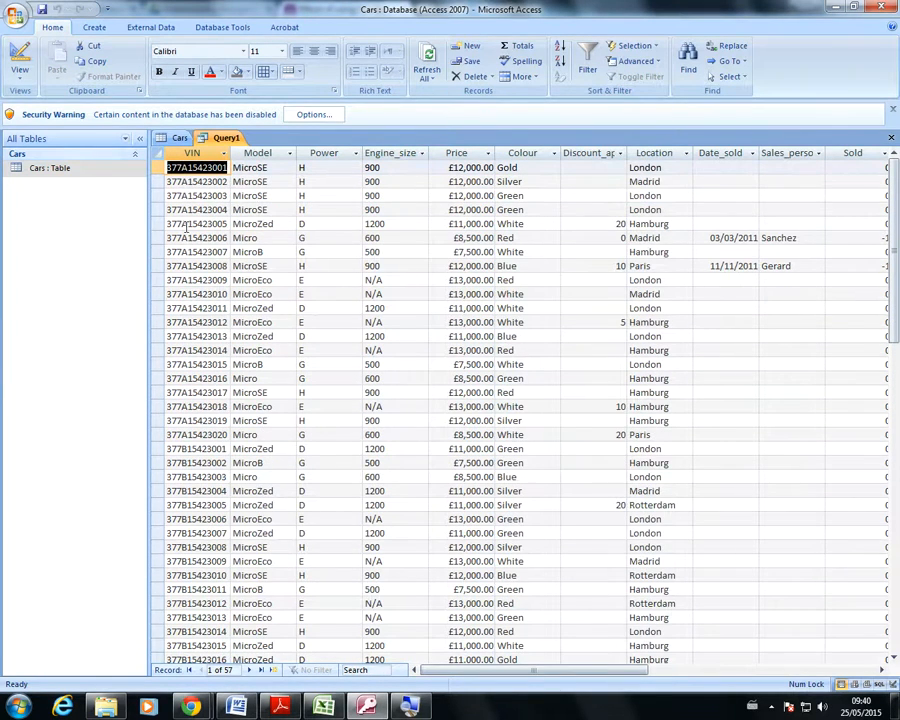
Switch Query1 back to Design view and replace the VIN criterion with *007, consulting the VINs in the Cars table
{"action": "left_click", "coordinate": [24, 78]}
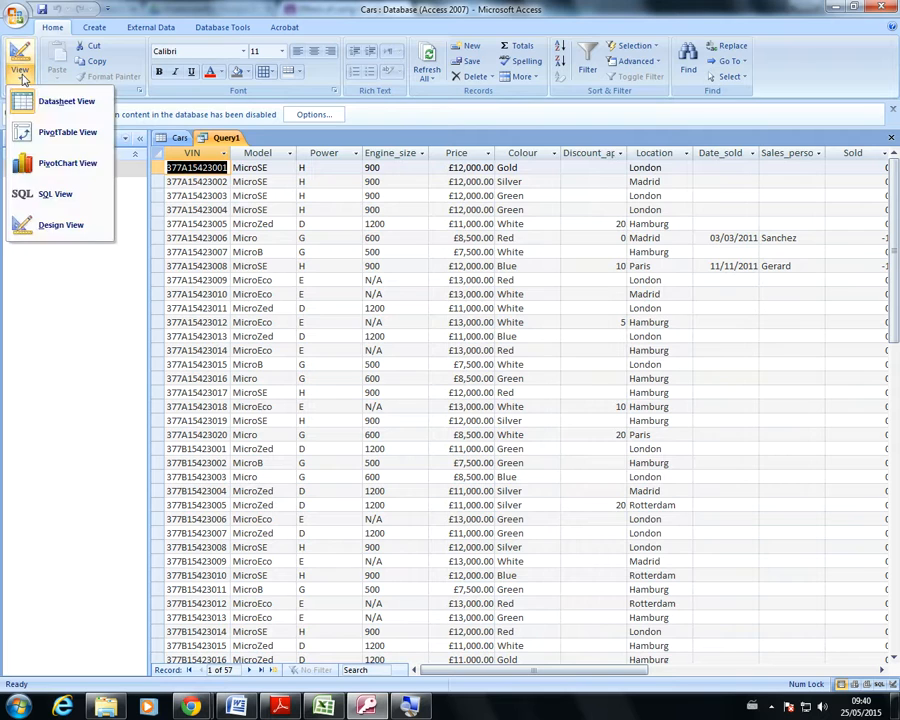
{"action": "left_click", "coordinate": [40, 224]}
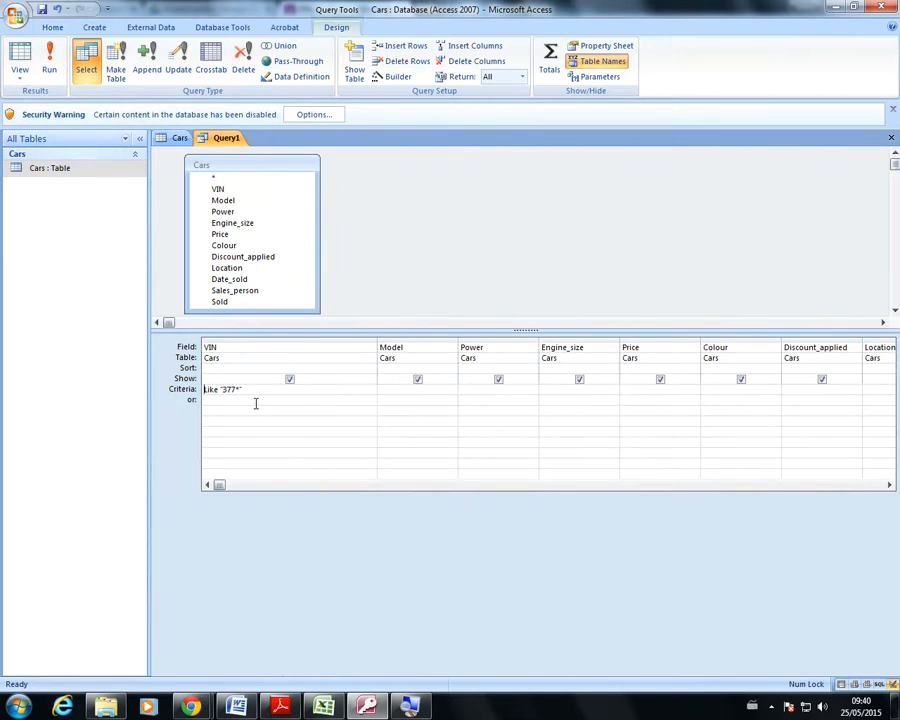
{"action": "left_click_drag", "start_coordinate": [248, 391], "coordinate": [181, 392]}
{"action": "key", "text": "Delete"}
{"action": "left_click", "coordinate": [170, 138]}
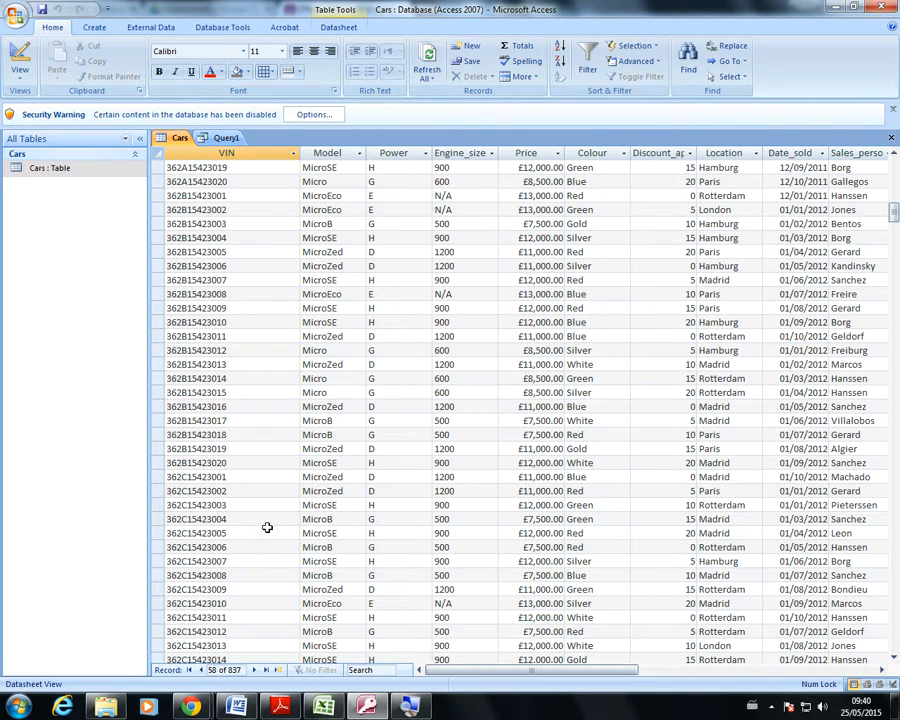
{"action": "left_click", "coordinate": [226, 140]}
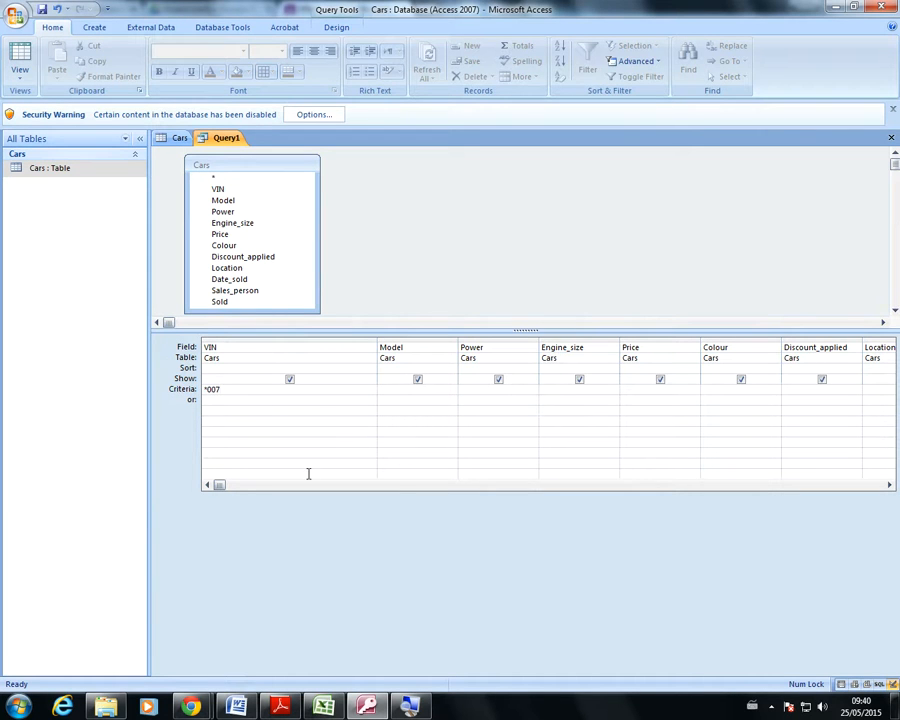
Run Query1, check that the VINs in the results end in 007, and return to Design view
{"action": "left_click", "coordinate": [17, 60]}
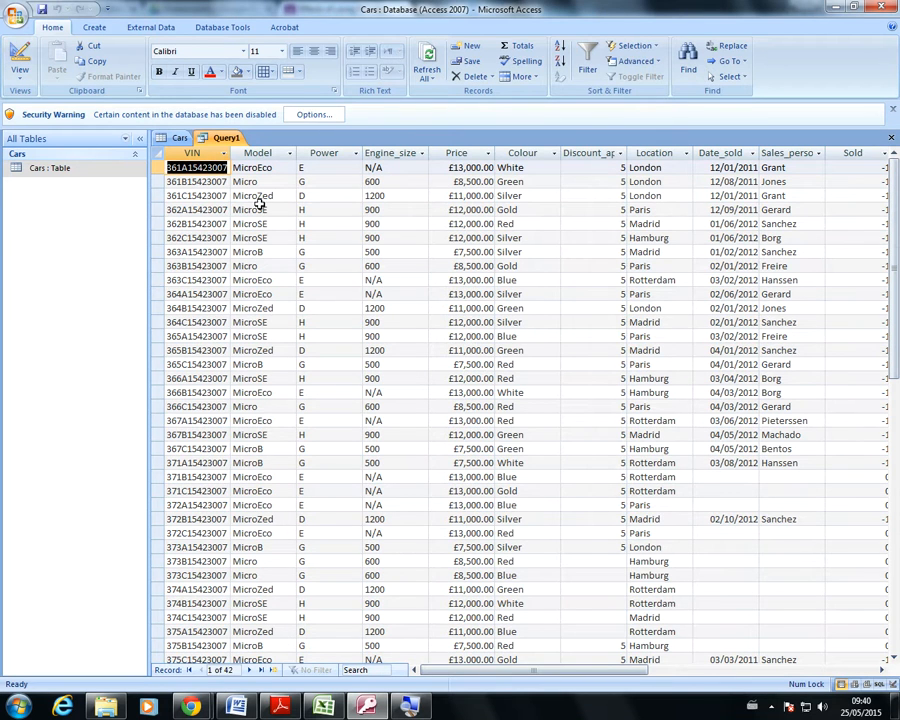
{"action": "scroll", "coordinate": [218, 366], "scroll_direction": "down", "scroll_amount": 10}
{"action": "scroll", "coordinate": [230, 300], "scroll_direction": "up", "scroll_amount": 7}
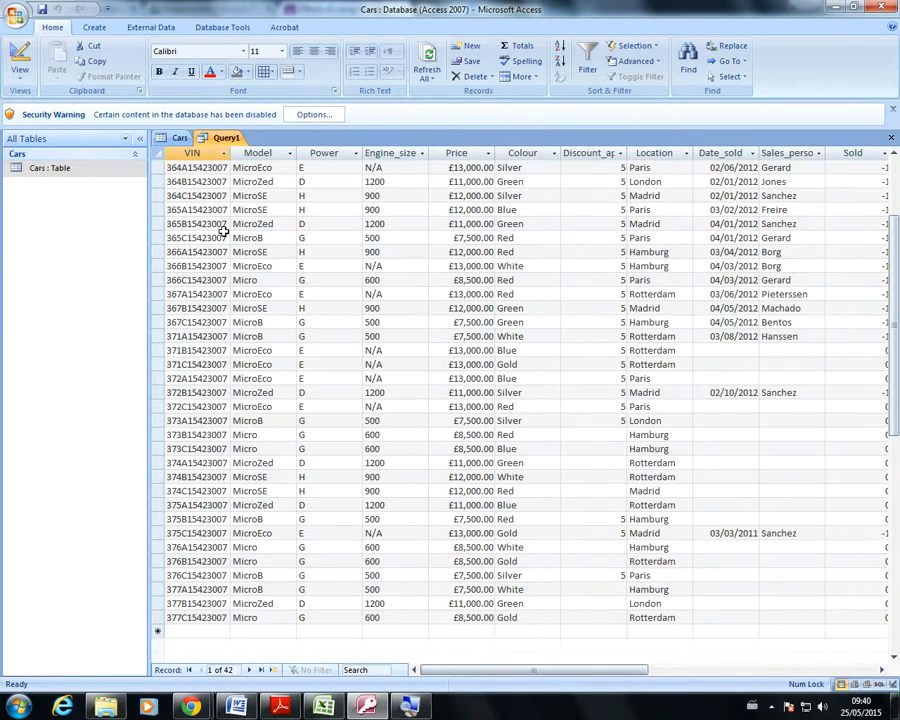
{"action": "left_click", "coordinate": [18, 62]}
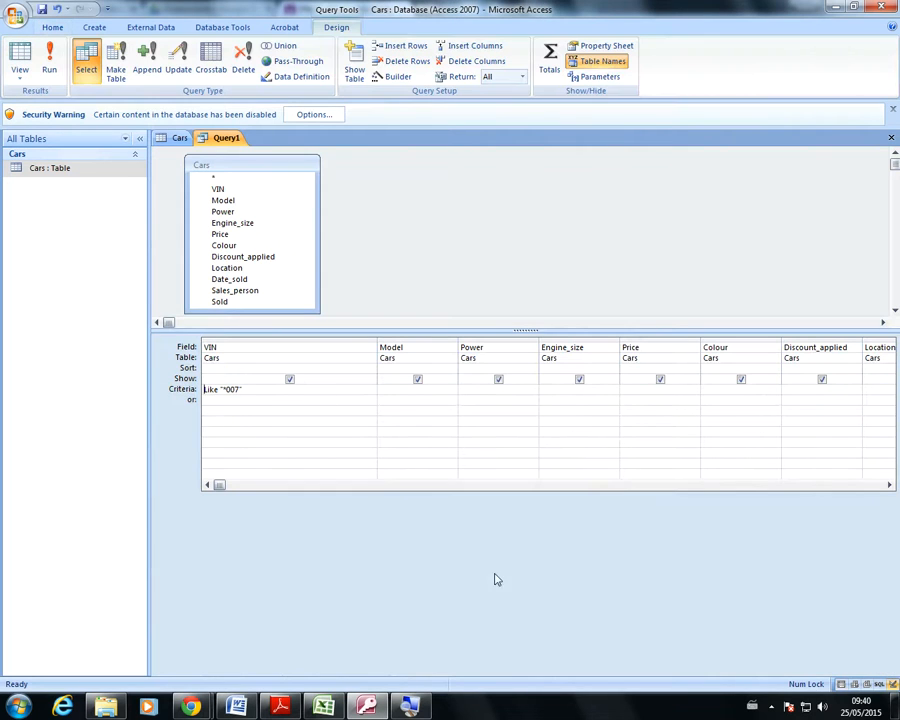